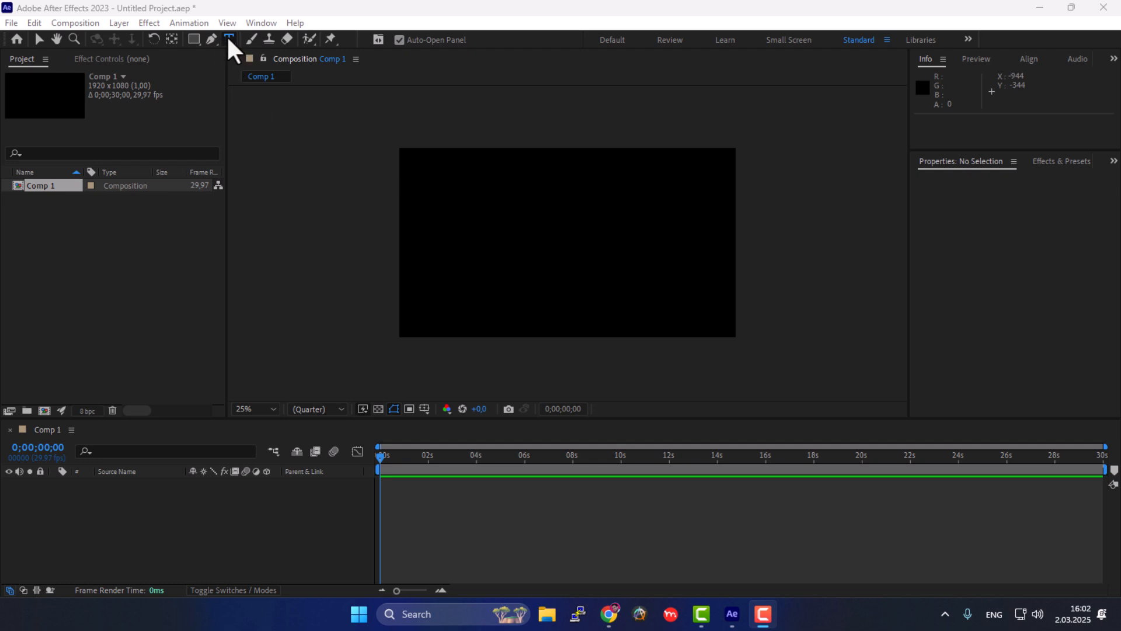
Create a text layer reading "Hello" near the centre of the composition with a font size of 269 px
click(229, 39)
click(530, 241)
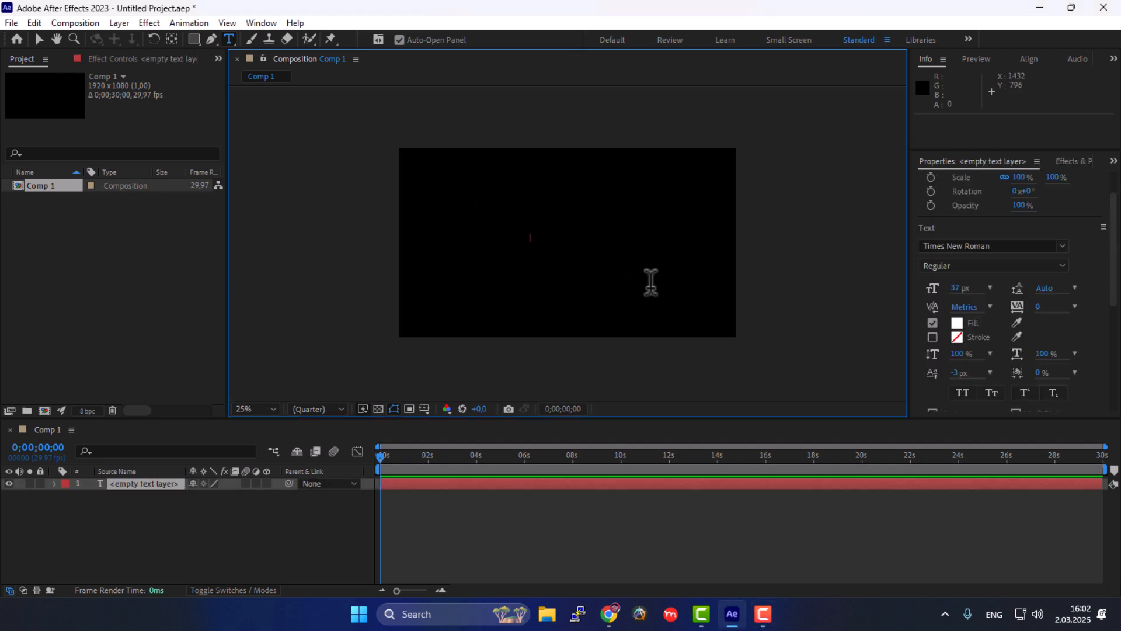
text(Hello)
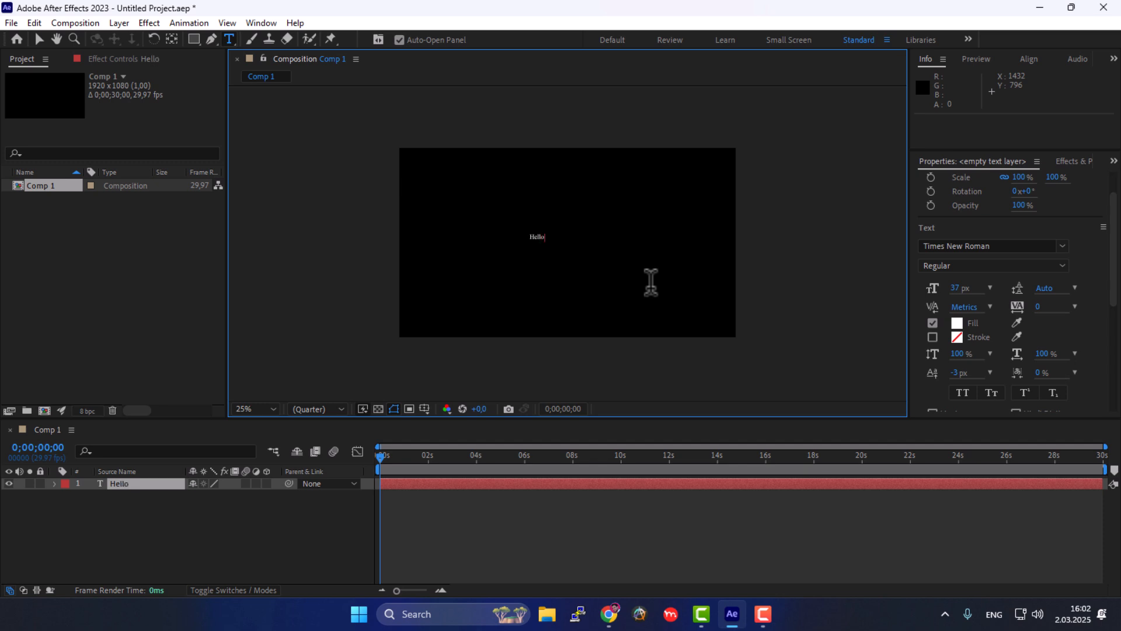
key(ctrl+a)
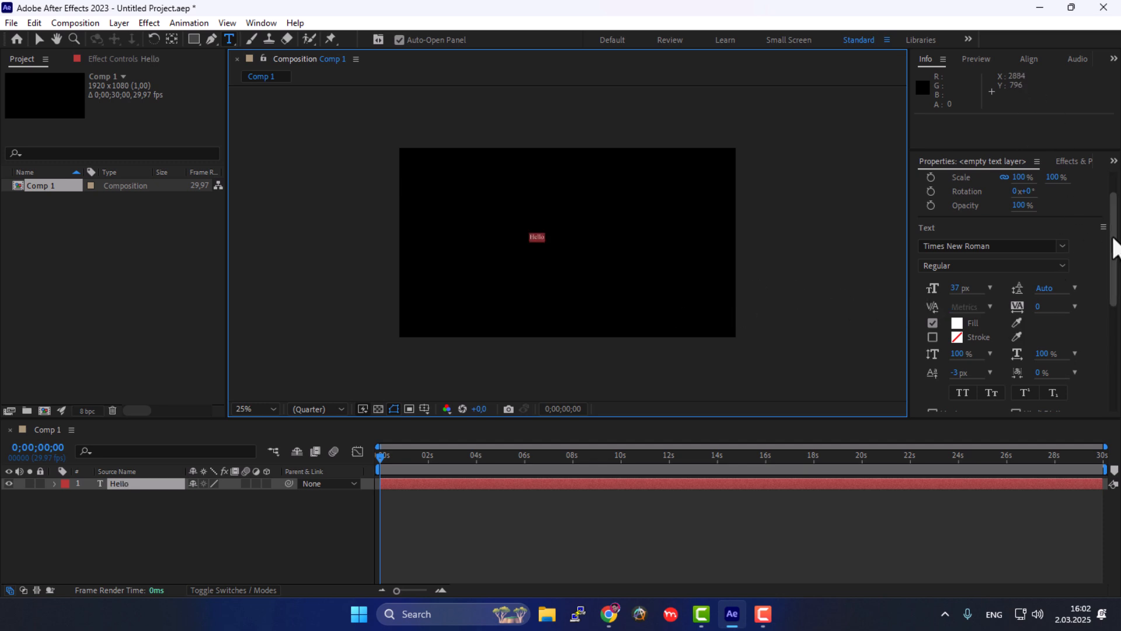
drag(1115, 229, 1114, 198)
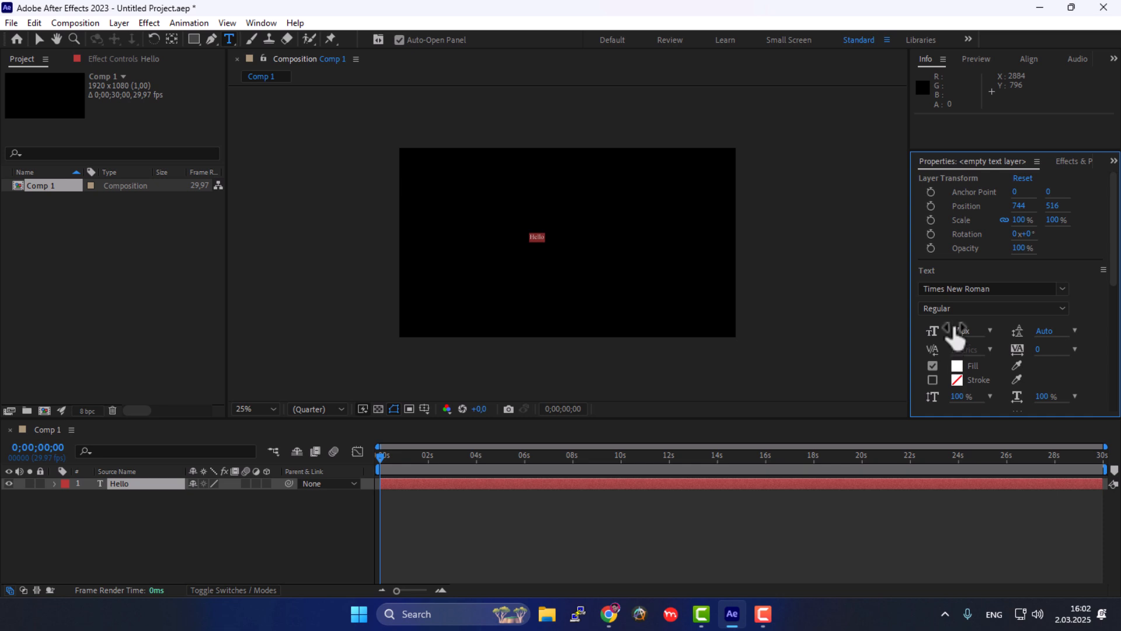
drag(958, 331, 1113, 327)
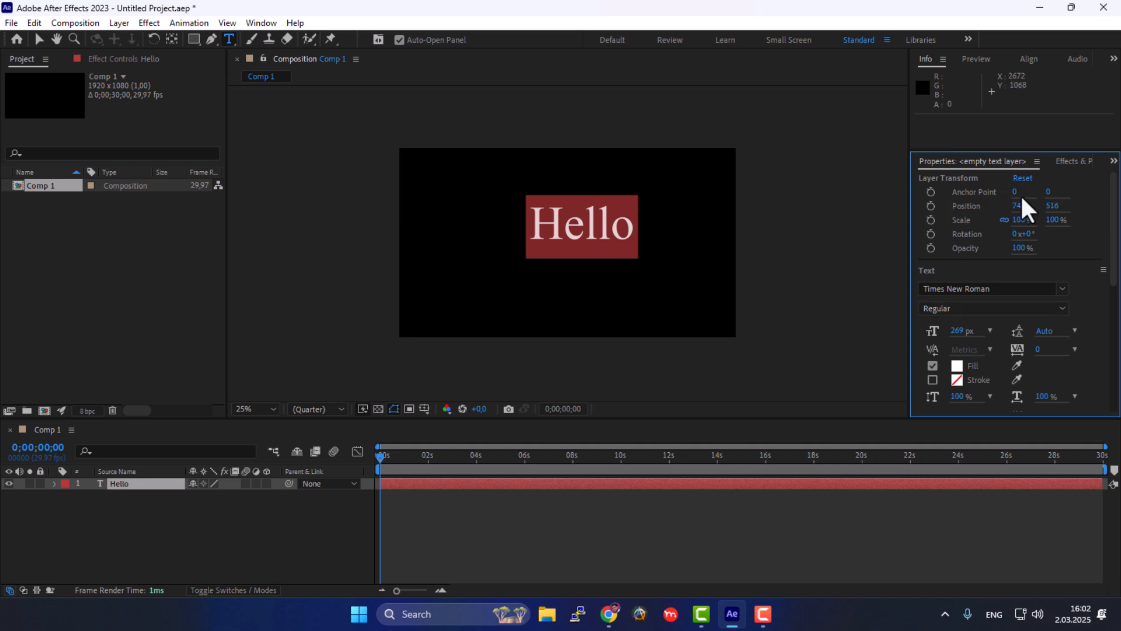
click(128, 484)
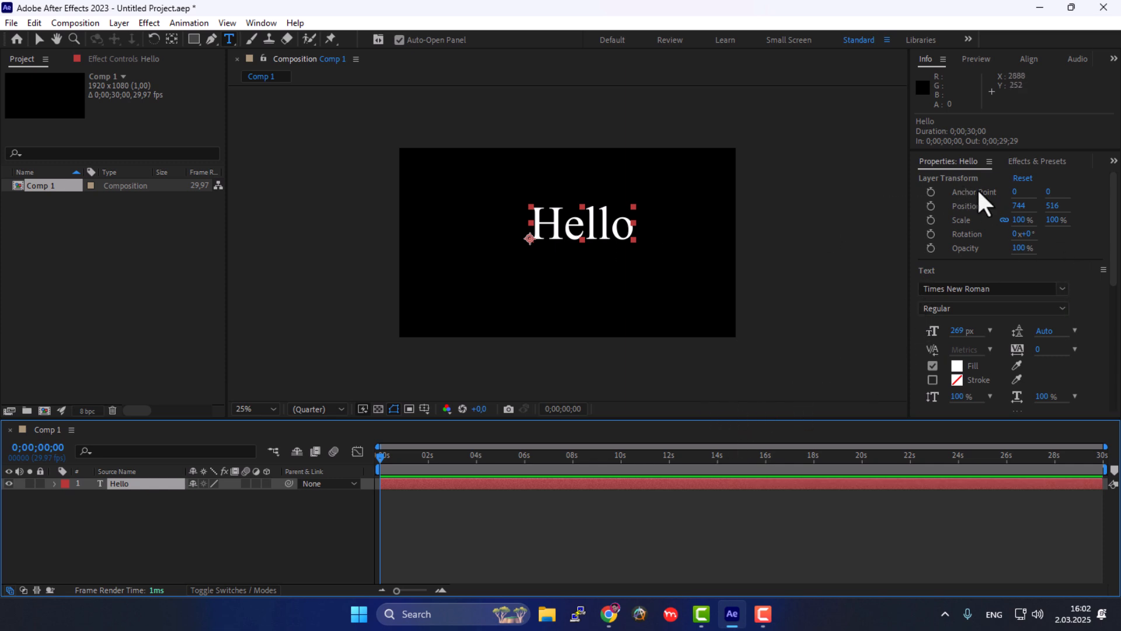
Try horizontal and vertical anchor point offsets on the Hello layer and return the anchor point to 0, 0
drag(1015, 192, 836, 195)
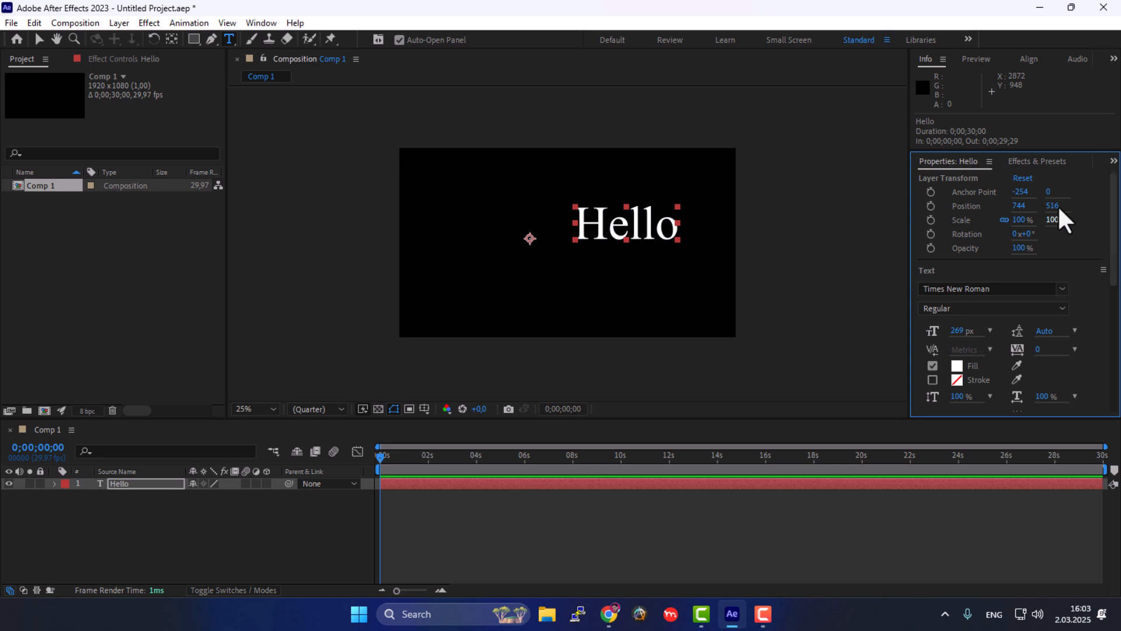
drag(1023, 191, 1104, 209)
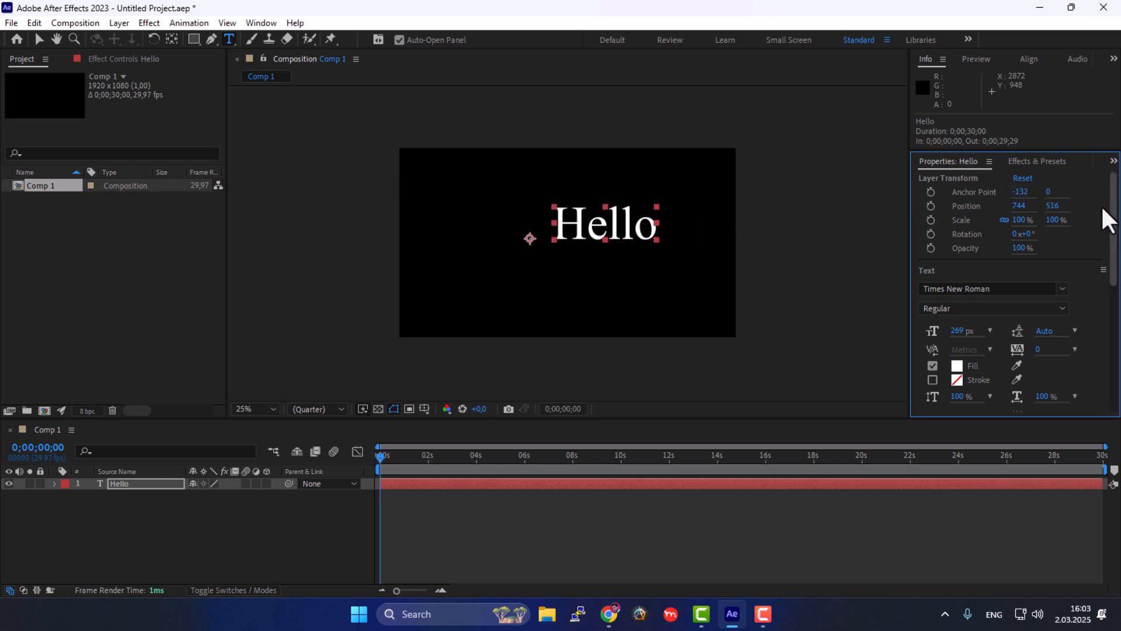
drag(1019, 192, 913, 225)
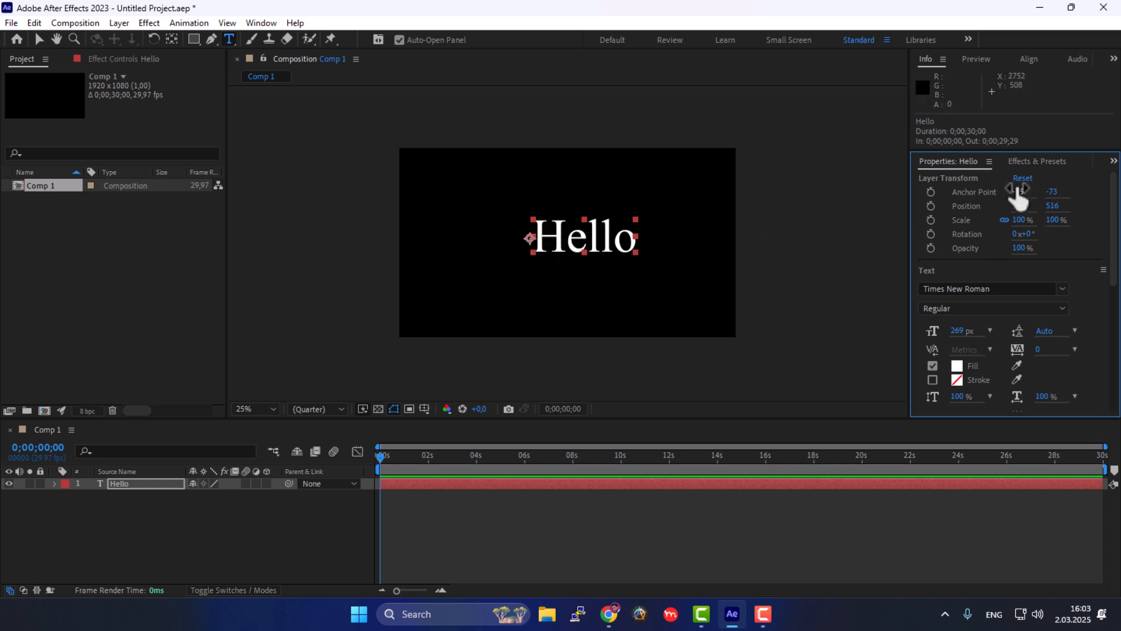
key(Return)
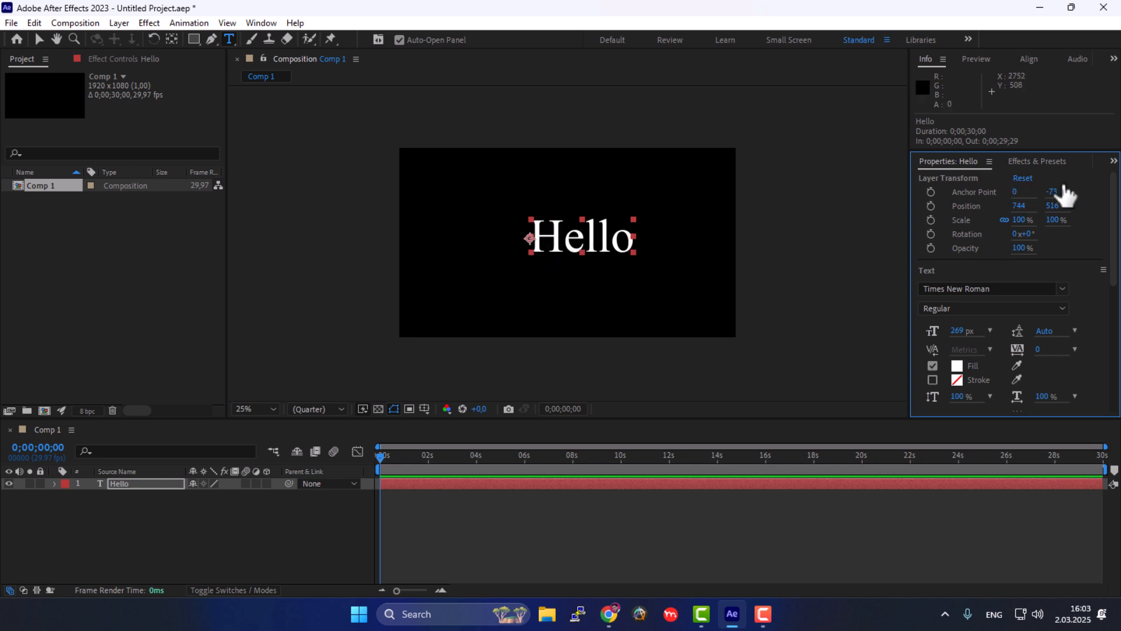
drag(1055, 192, 1104, 215)
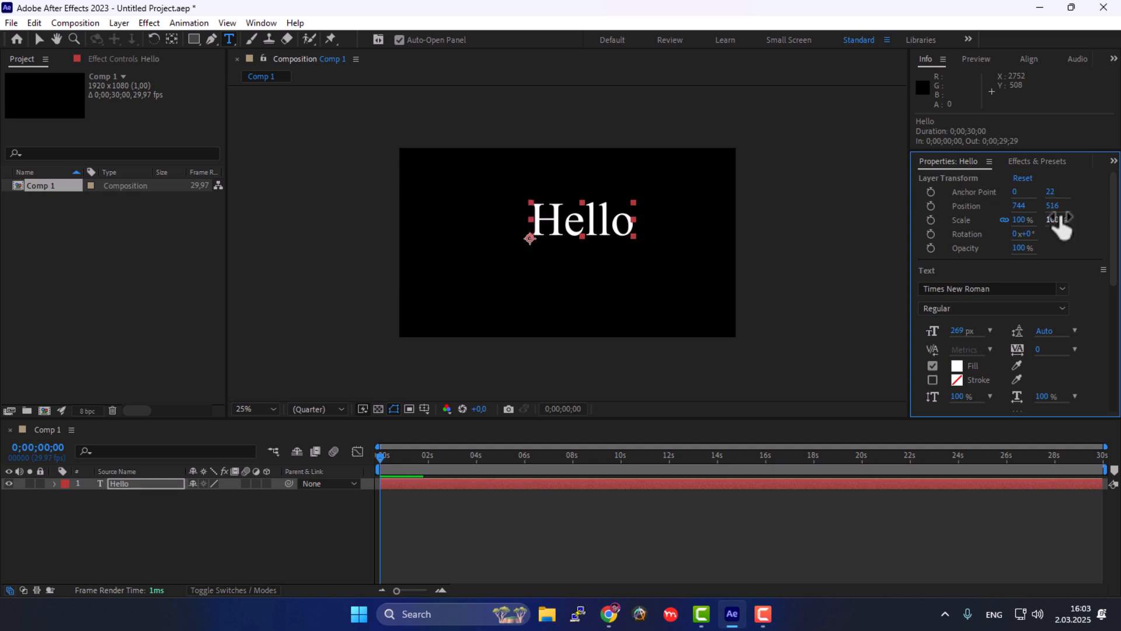
click(1051, 192)
key(Return)
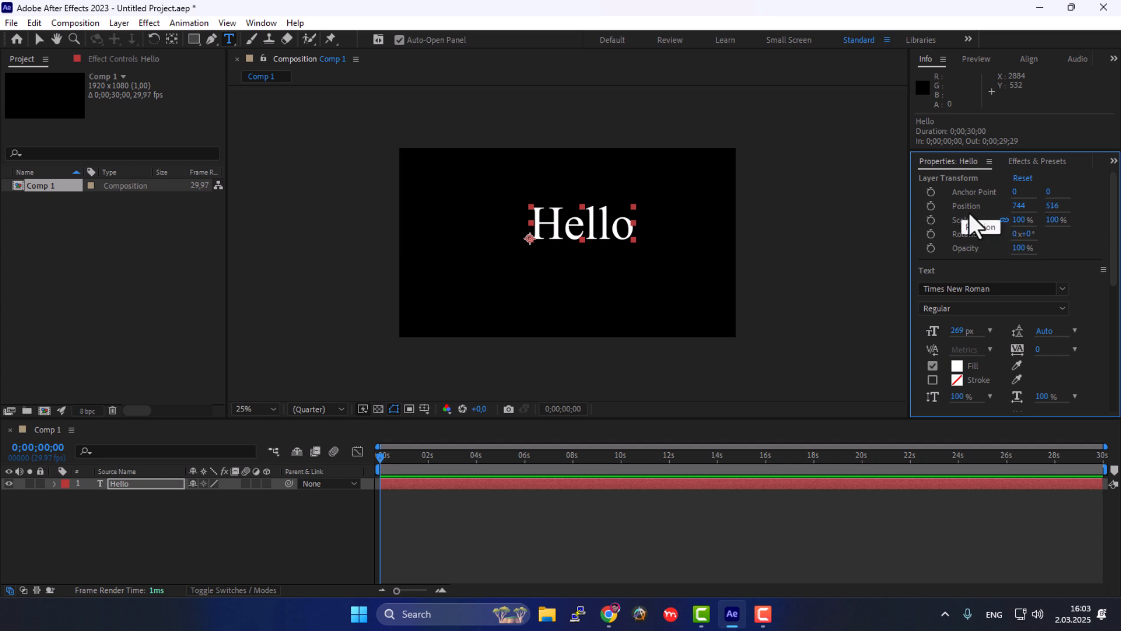
Move the Hello layer to position 860, 641 and try a larger scale of 128% before reducing it to 99%
drag(1021, 207, 1113, 228)
drag(1054, 206, 1113, 226)
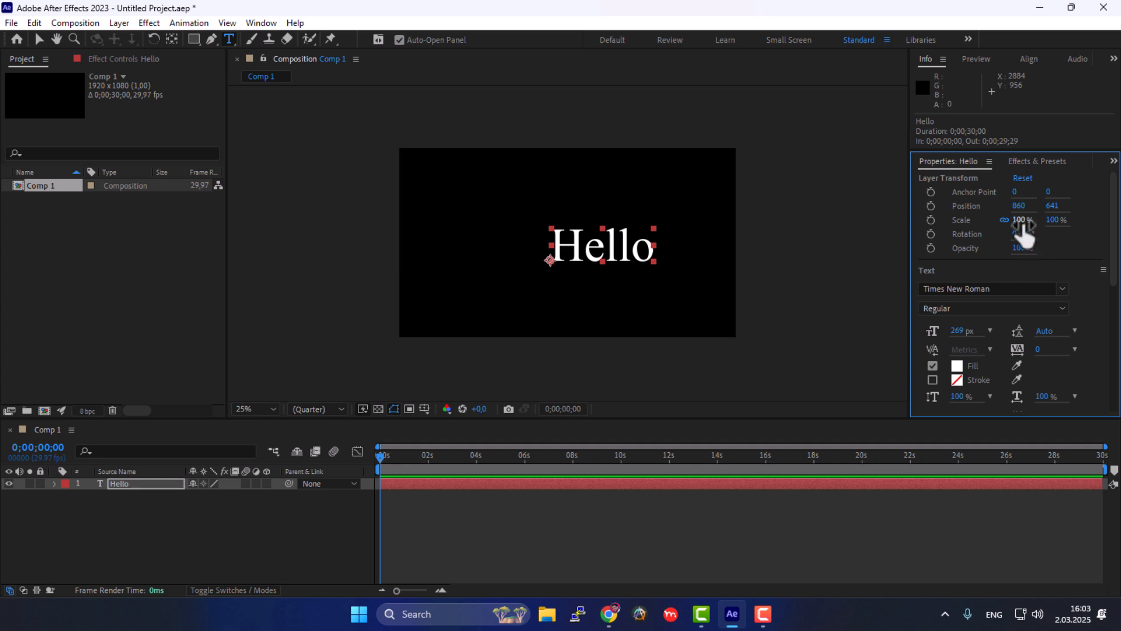
mouse_move(1025, 223)
mouse_down()
mouse_move(1071, 220)
mouse_move(937, 228)
mouse_move(1081, 217)
mouse_move(1032, 209)
mouse_up()
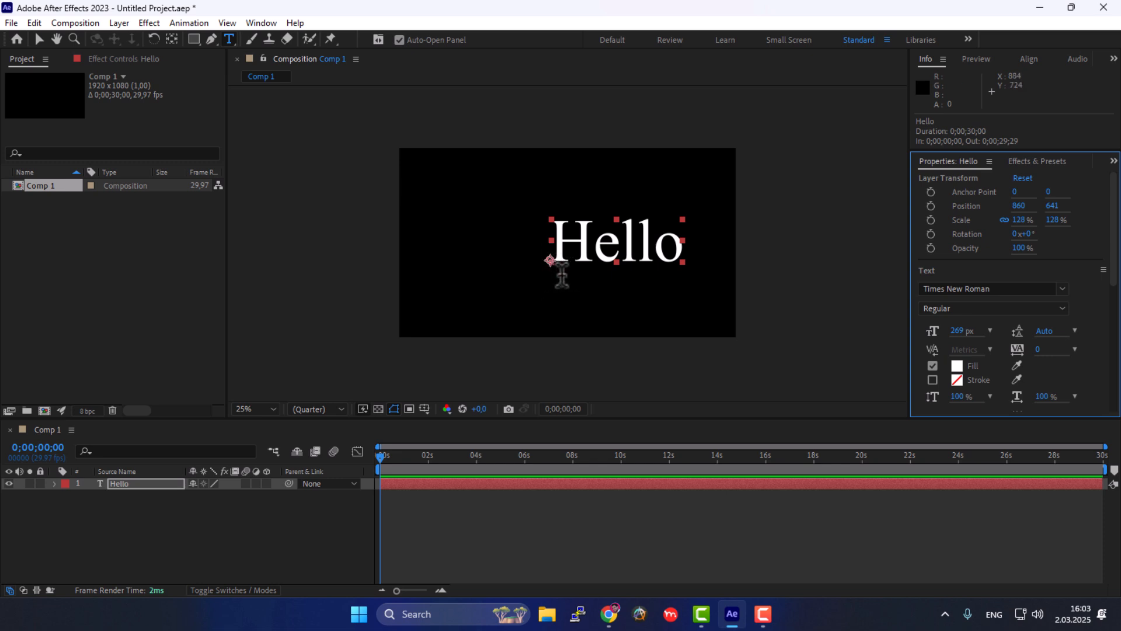
mouse_move(1030, 220)
mouse_down()
mouse_move(1107, 217)
mouse_move(927, 215)
mouse_move(779, 240)
mouse_move(1019, 235)
mouse_up()
Centre the Hello layer's anchor point on the word at 298, -78 and scale the layer to 154%
drag(1017, 190, 1110, 193)
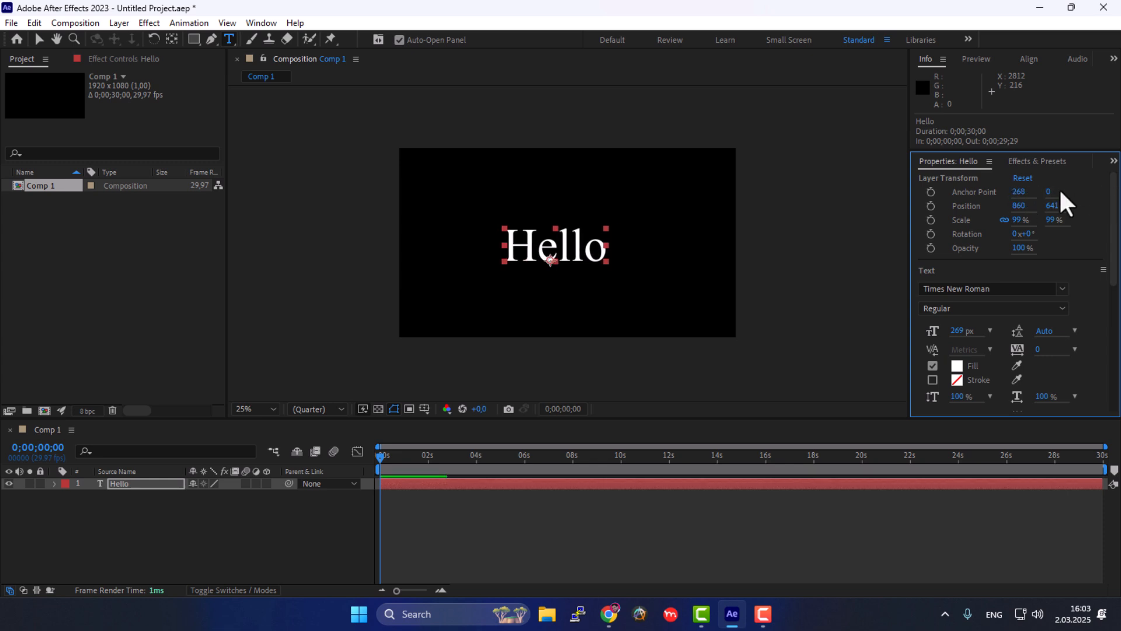
drag(1018, 192, 1042, 192)
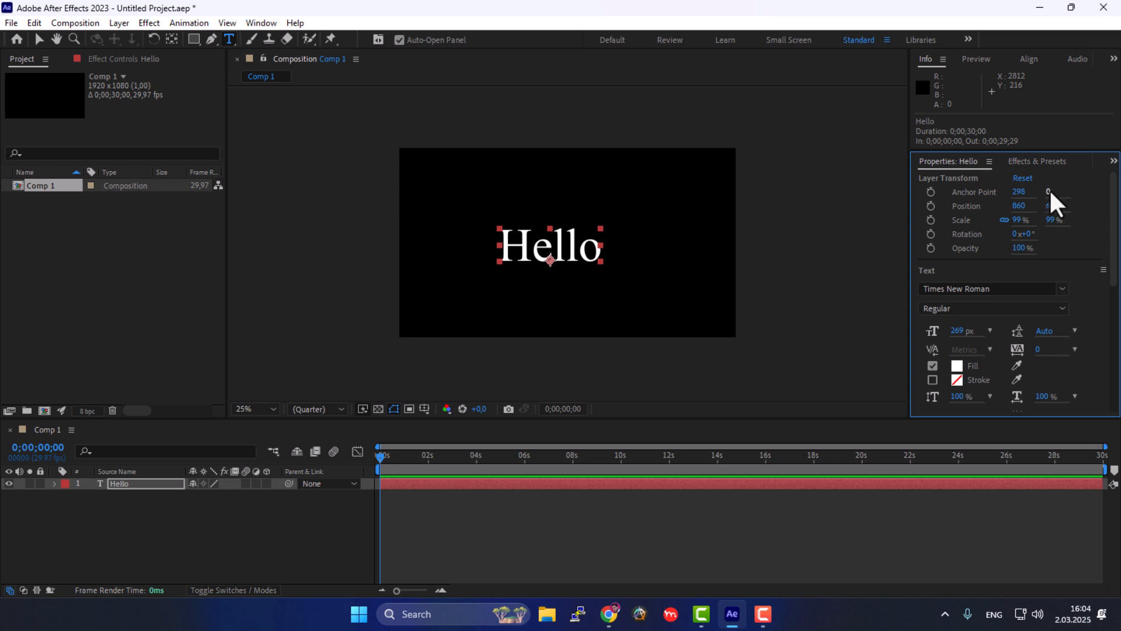
drag(1051, 189, 951, 228)
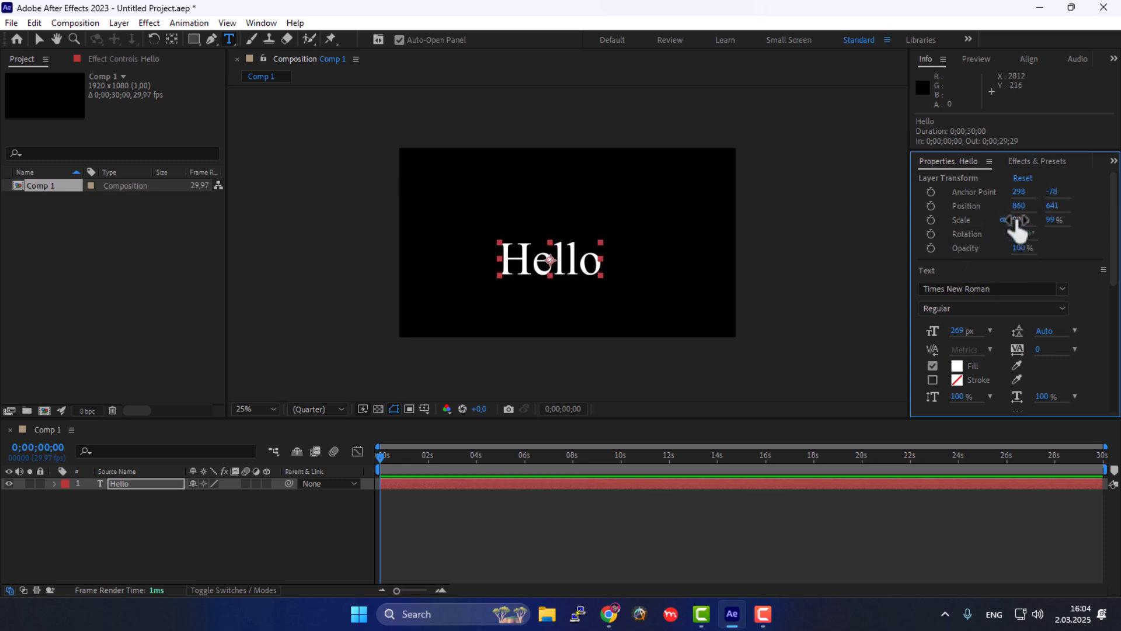
drag(1018, 219, 1067, 230)
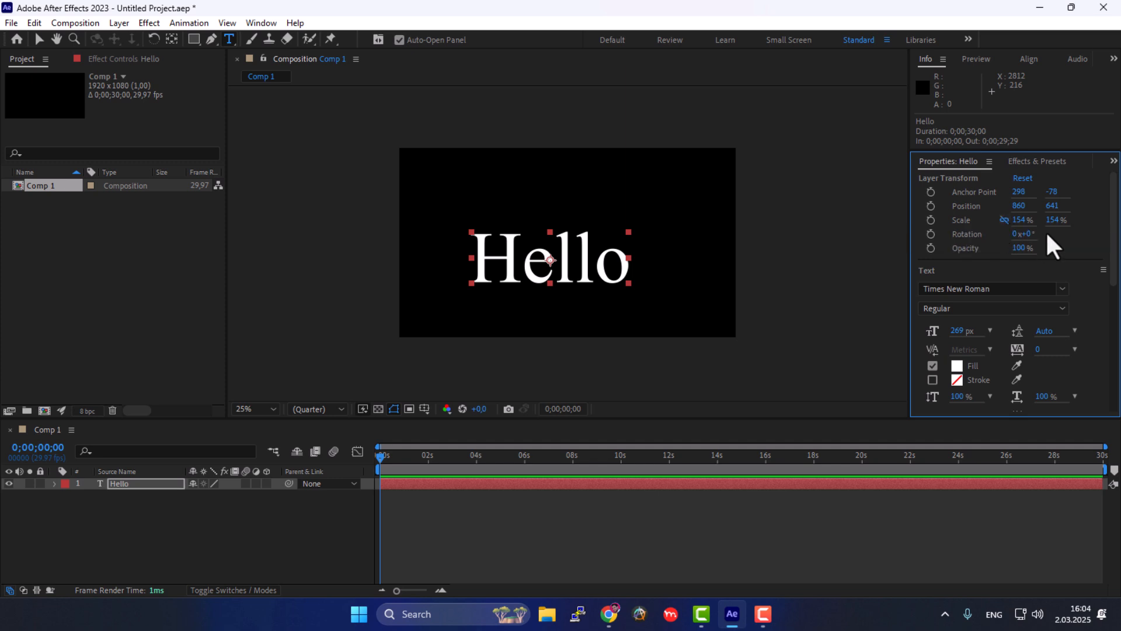
Try stretching only the height of the Hello layer, undo the change and relink the scale proportions
drag(1056, 218, 1028, 227)
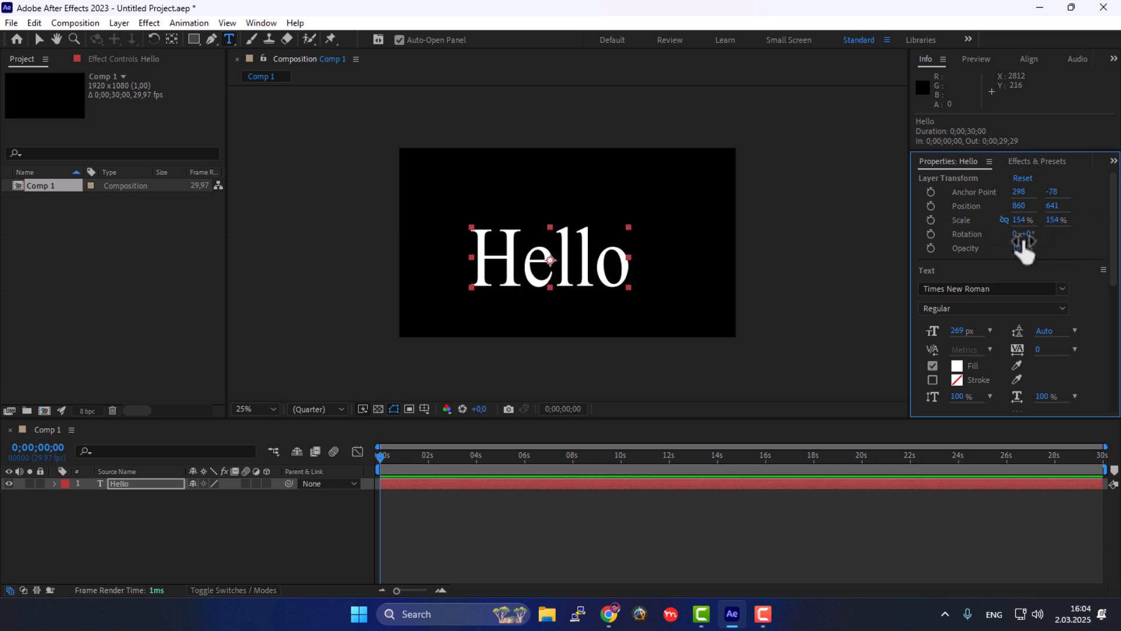
key(ctrl+z)
click(1004, 220)
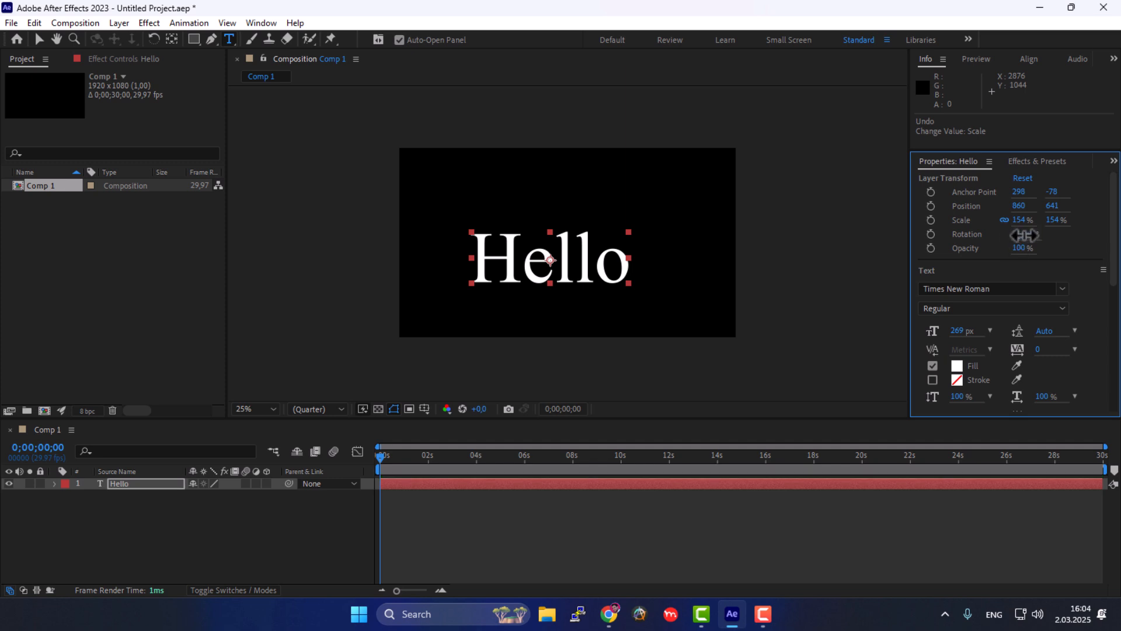
Rotate the Hello layer through full turns and degrees, ending at a rotation of 9x+0°
drag(1014, 239, 1024, 240)
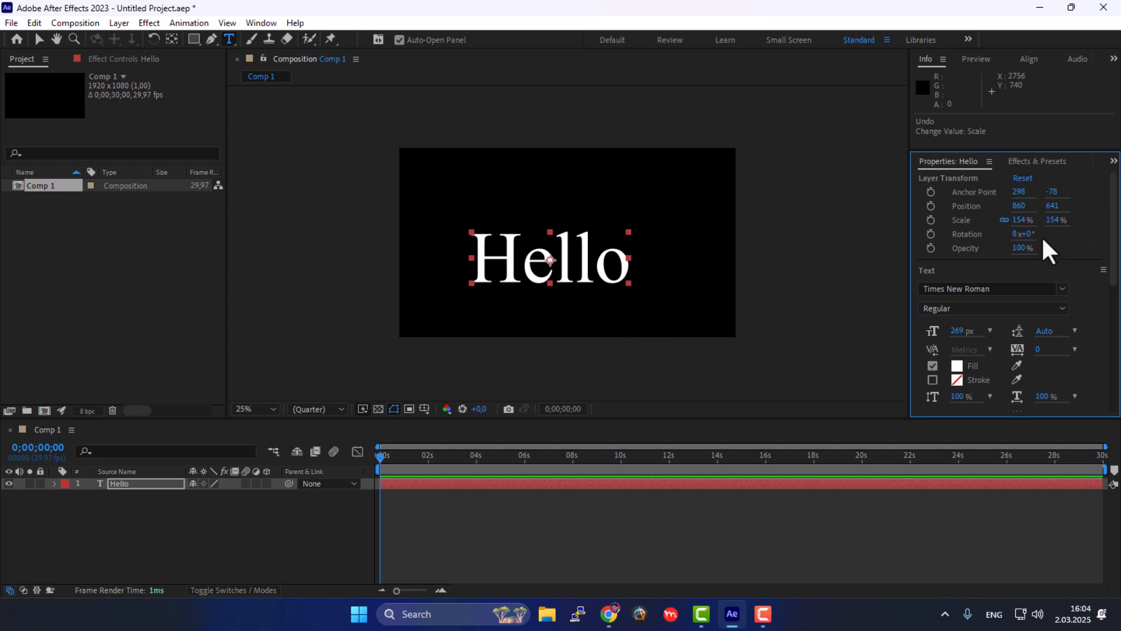
mouse_move(1034, 233)
mouse_down()
mouse_move(1069, 235)
mouse_move(1021, 237)
mouse_up()
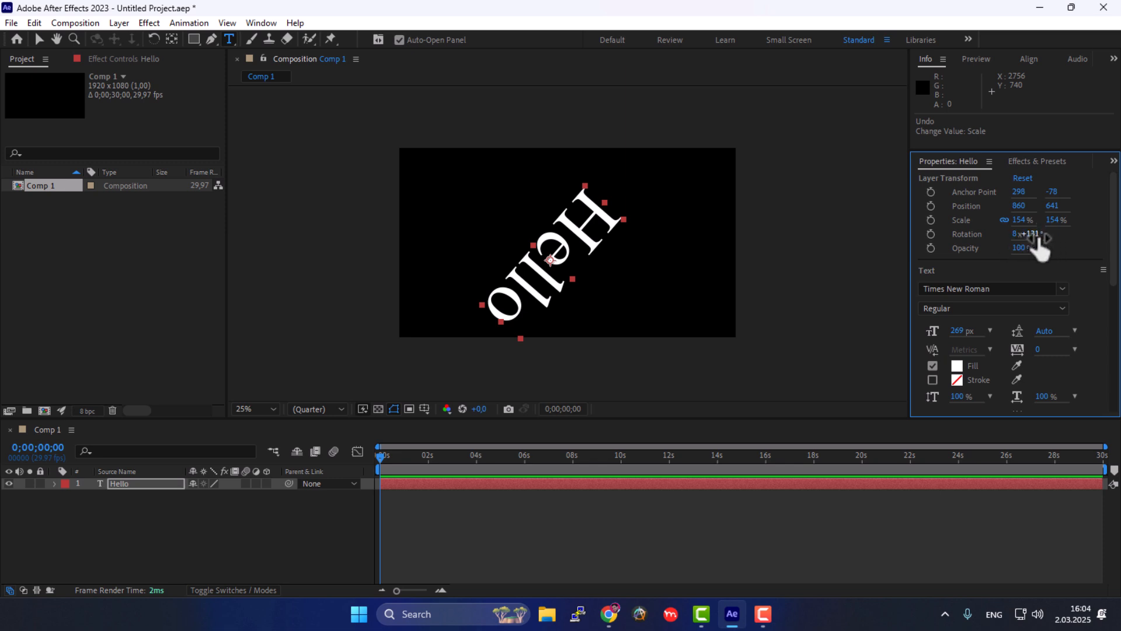
drag(1042, 235, 1112, 238)
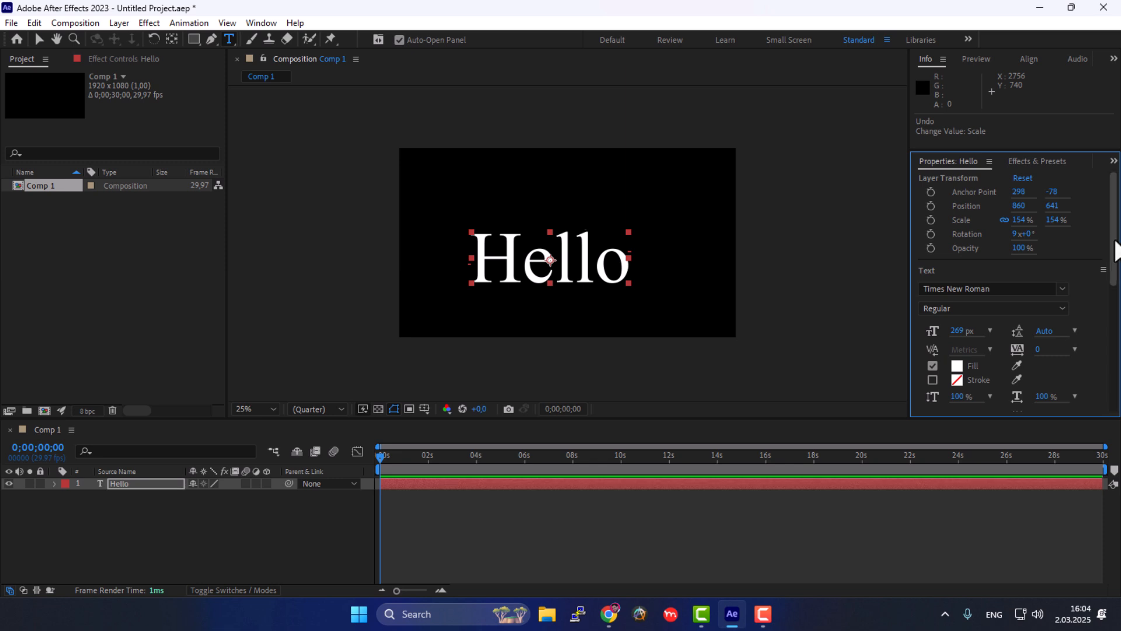
Try varying the opacity of the Hello layer and return it to 100%
scroll(1080, 241, down, 1)
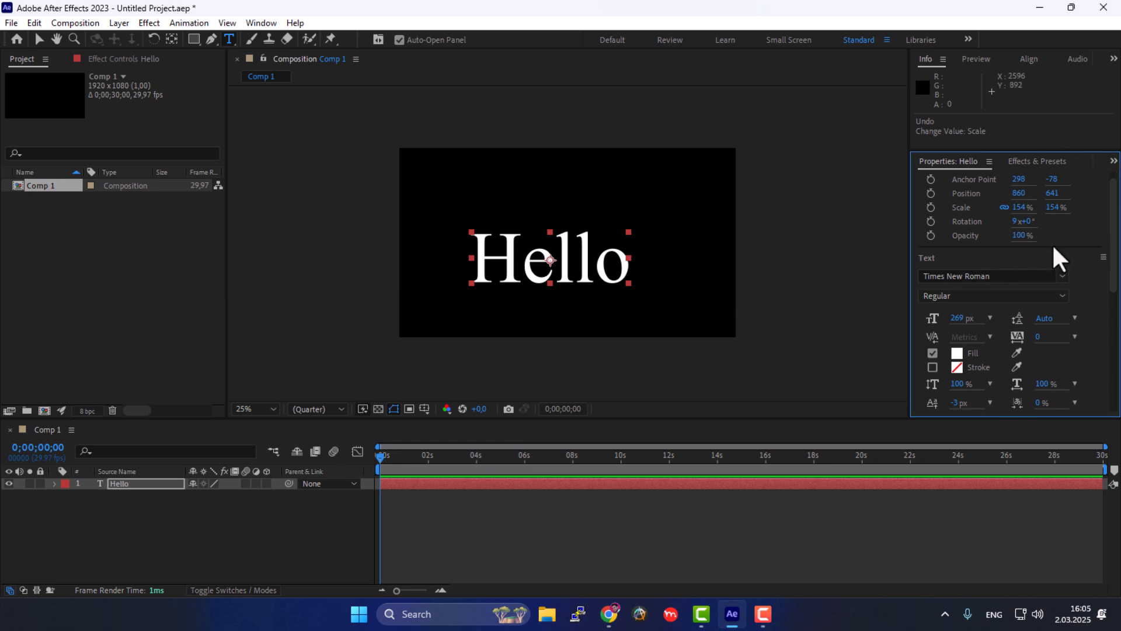
mouse_move(1025, 234)
mouse_down()
mouse_move(950, 240)
mouse_move(1028, 239)
mouse_up()
Browse the available fonts, try the Bold Italic and Italic styles on the Hello text, and return it to Regular
scroll(1087, 265, down, 1)
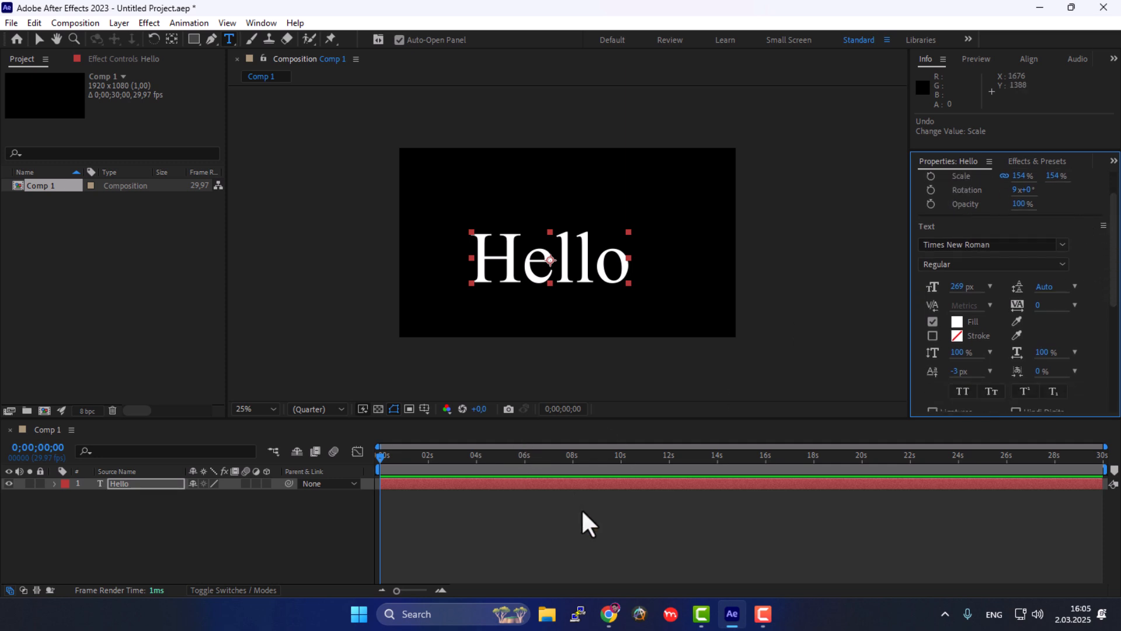
key(F10)
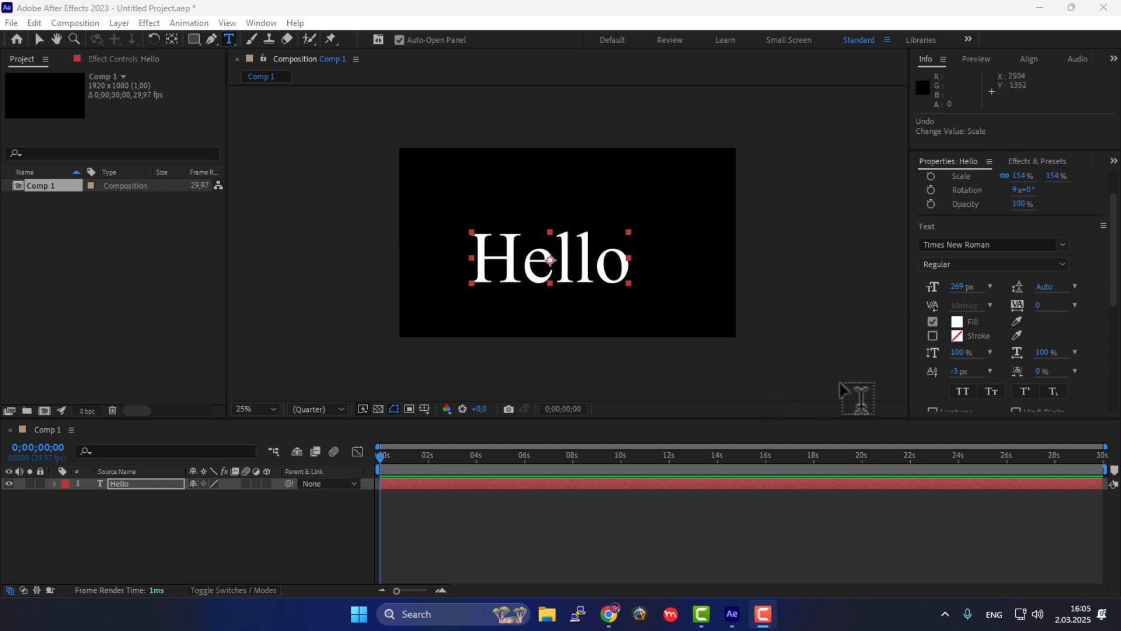
click(1065, 242)
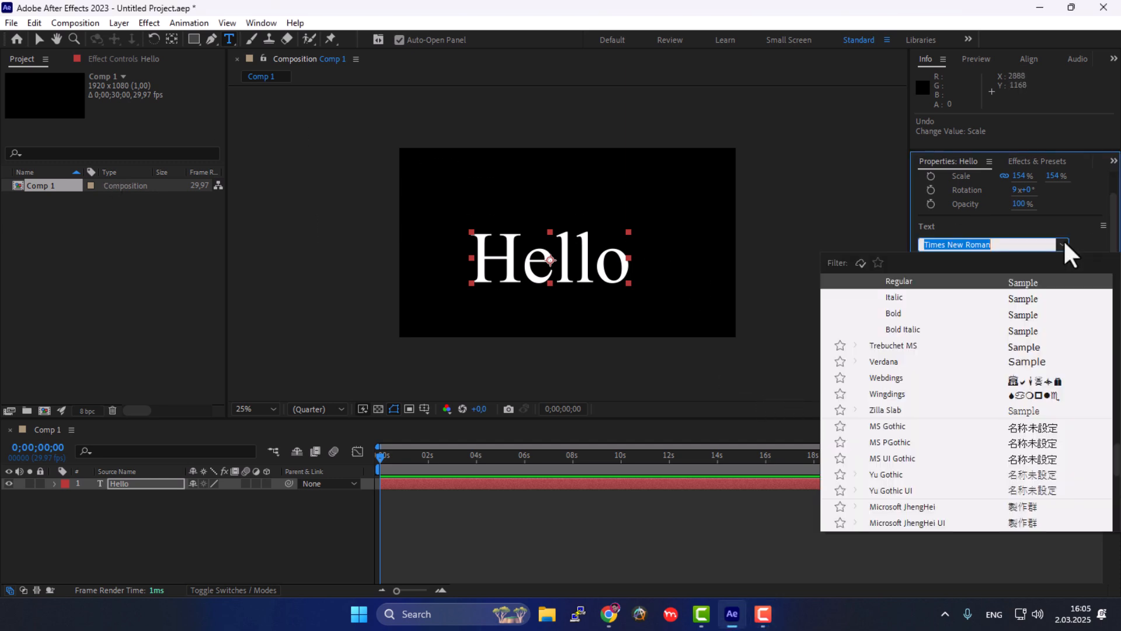
click(1064, 243)
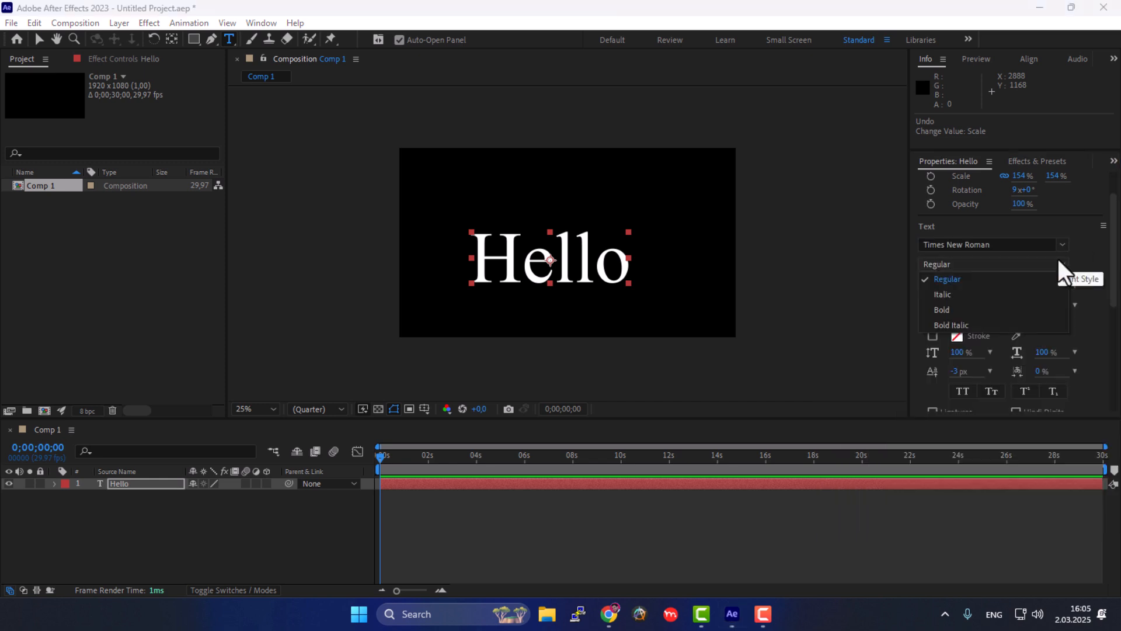
click(1060, 264)
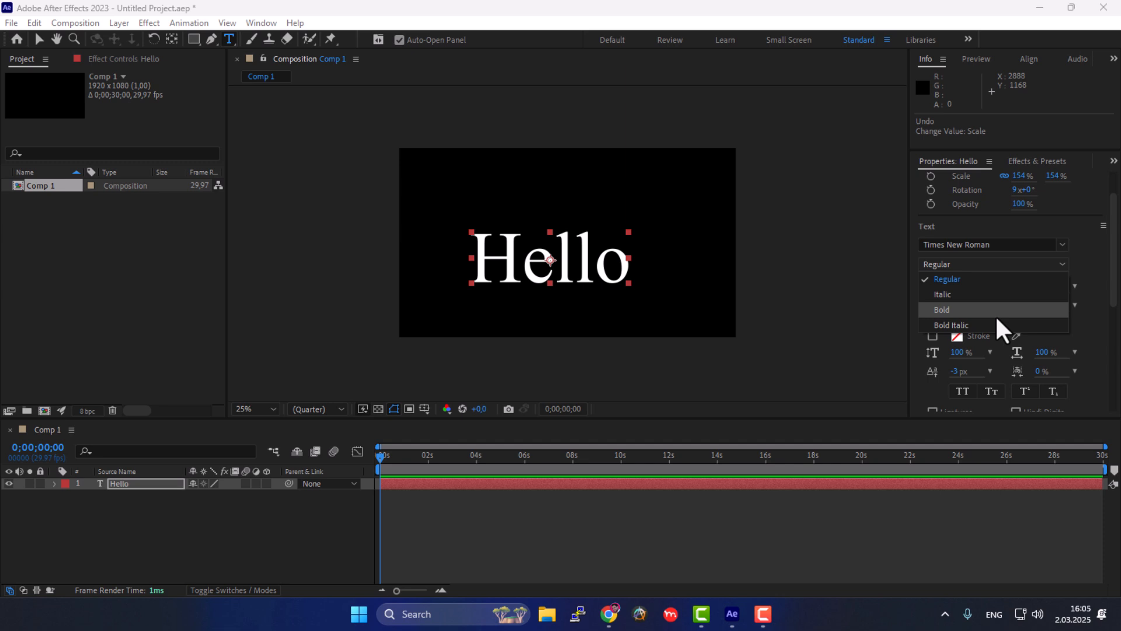
click(949, 325)
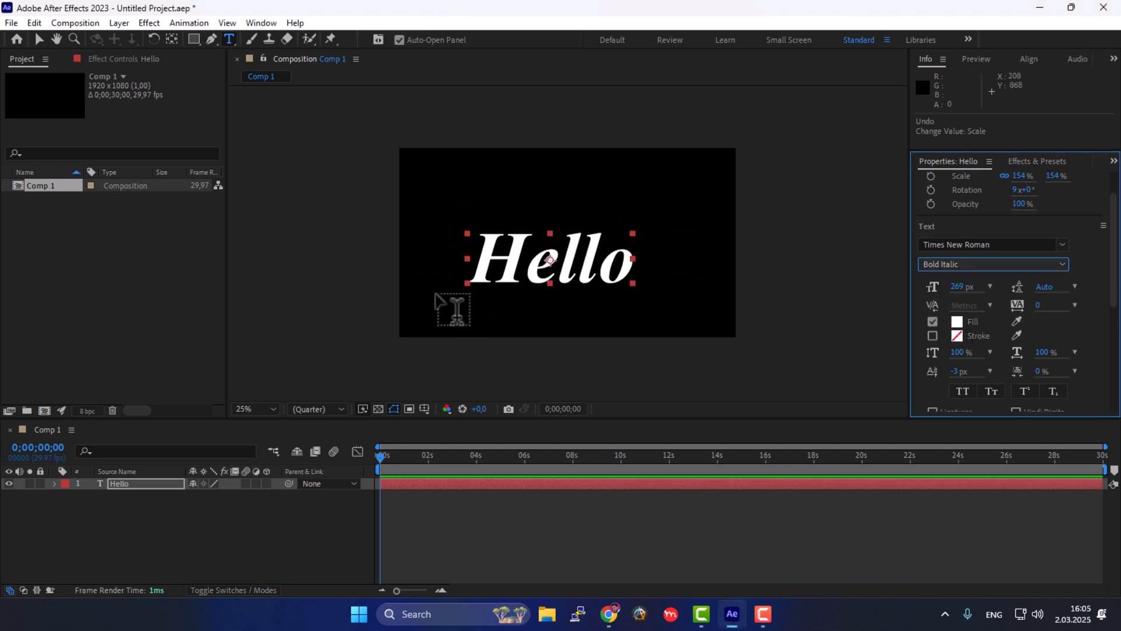
click(989, 263)
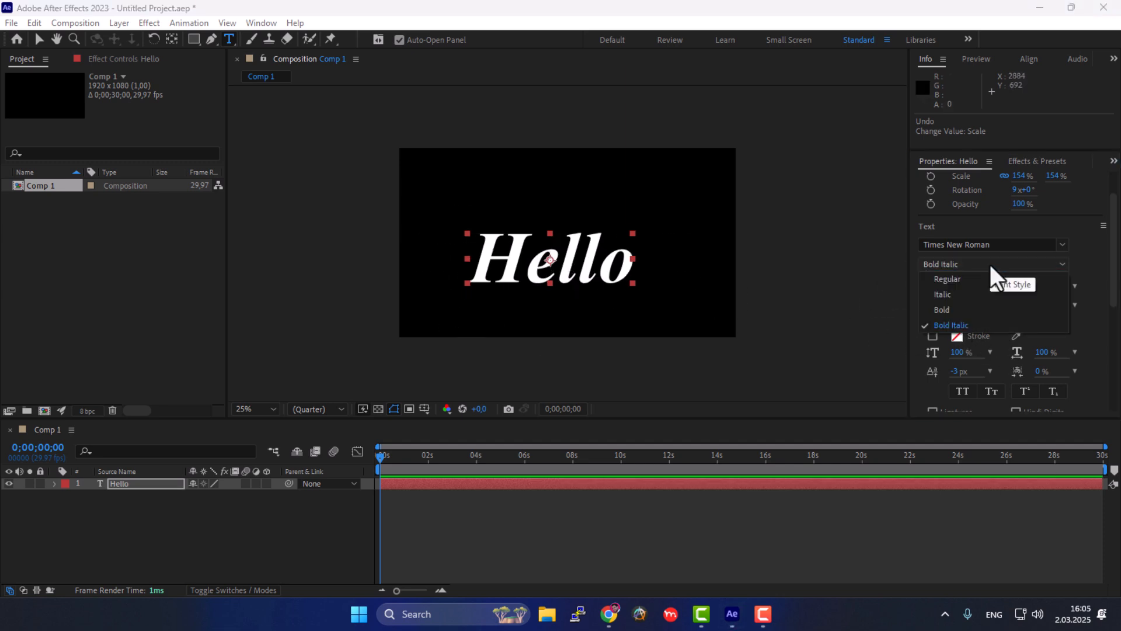
click(955, 295)
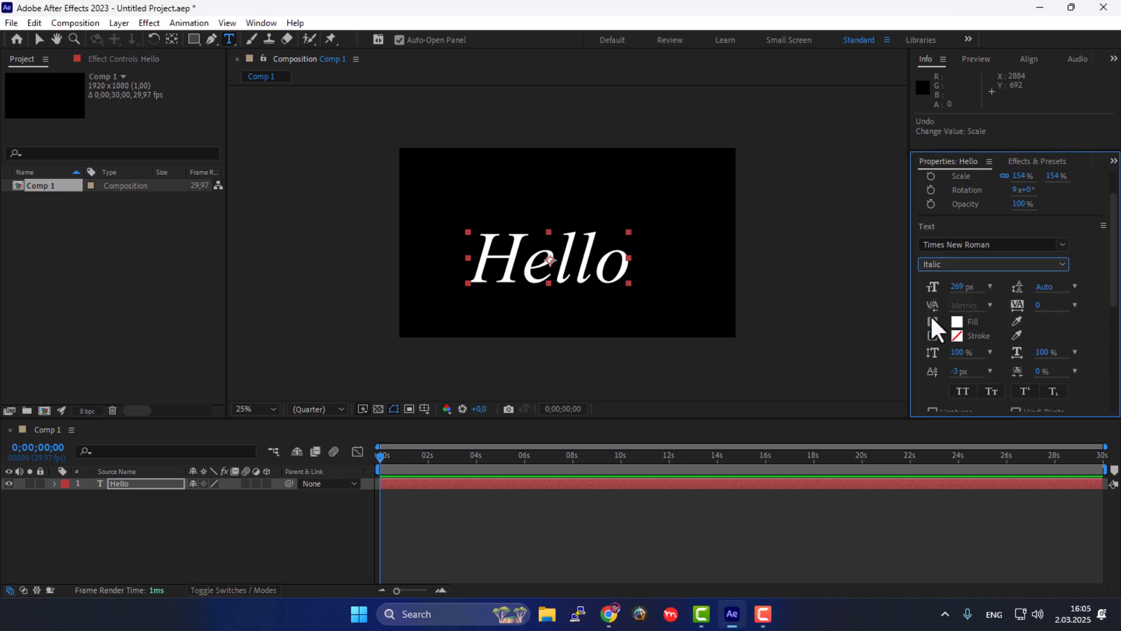
click(991, 266)
click(987, 279)
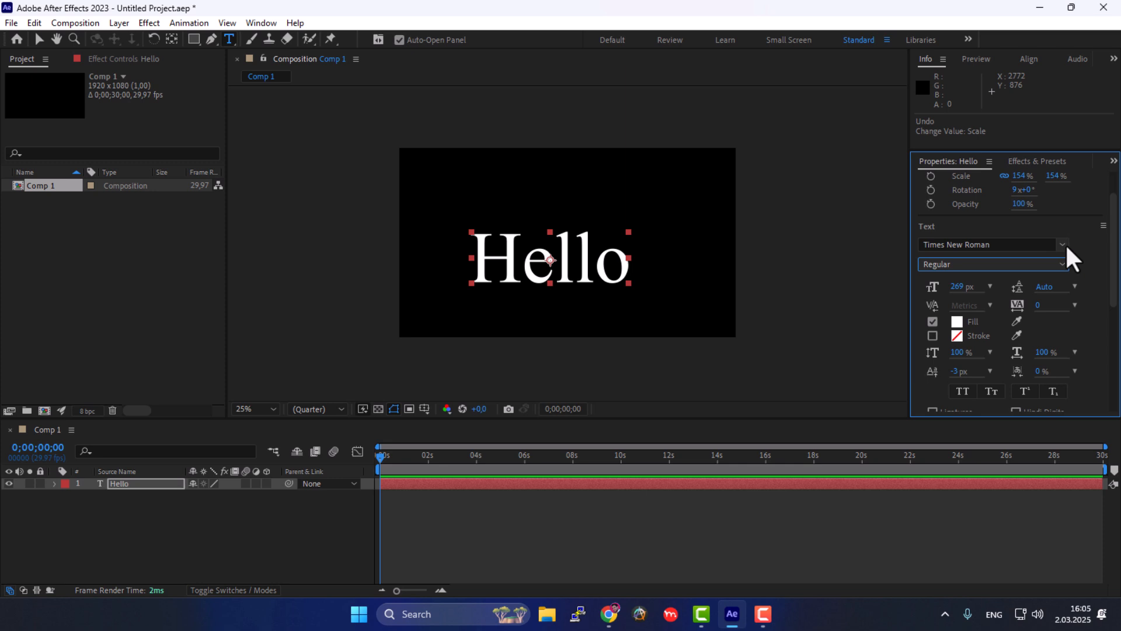
Increase the Hello text's font size to 342 px and hide its layer in the composition
drag(946, 284, 1035, 308)
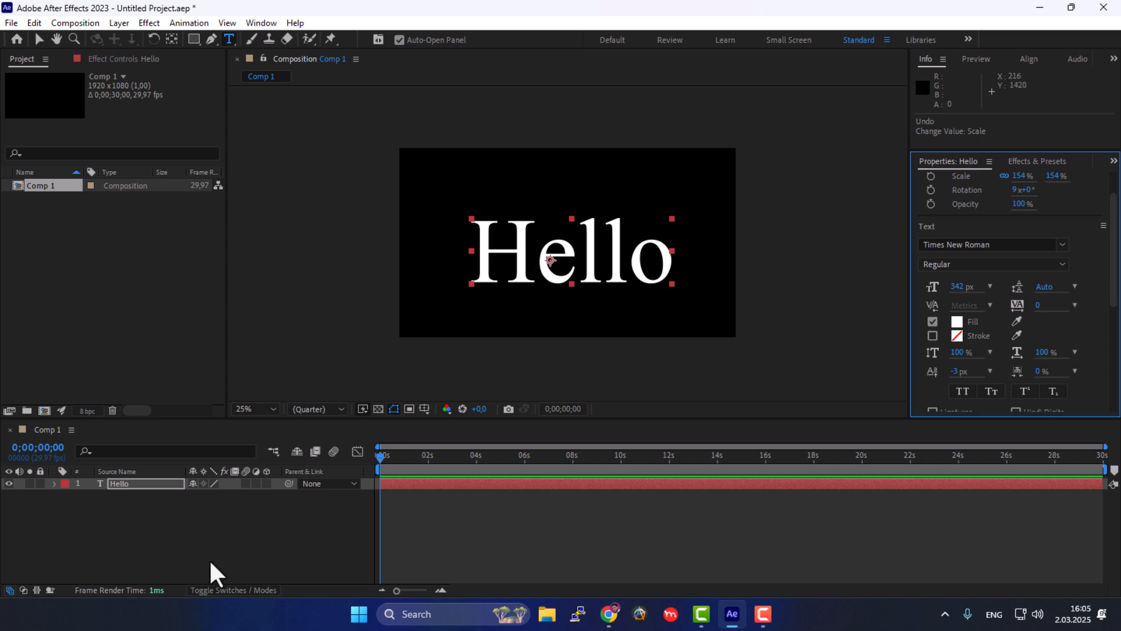
click(170, 503)
click(9, 483)
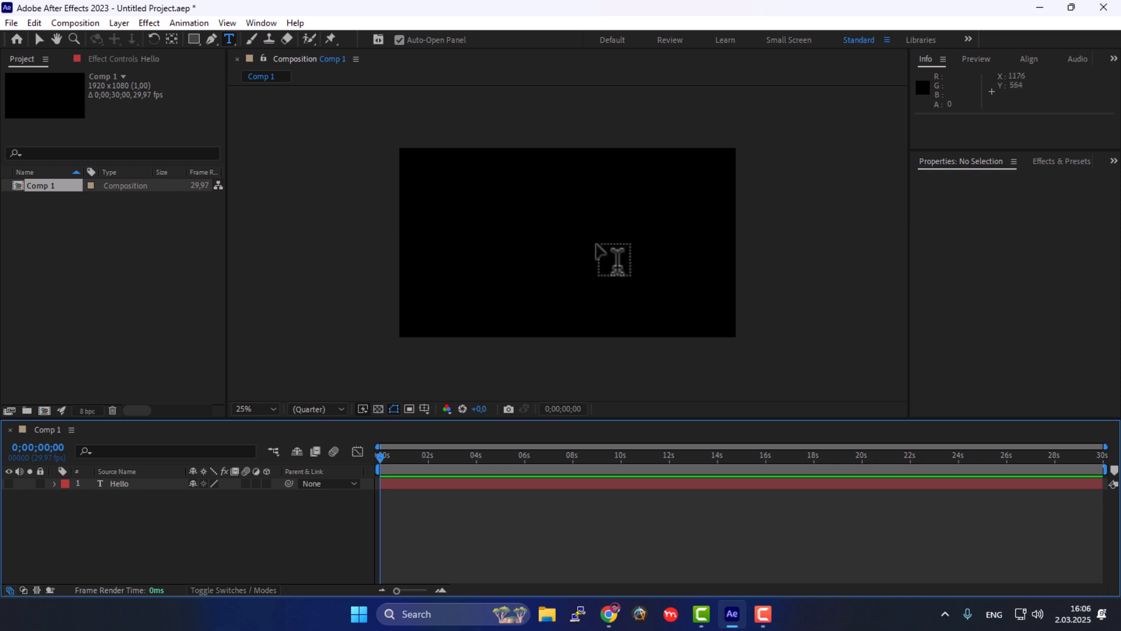
click(587, 246)
key(ctrl+v)
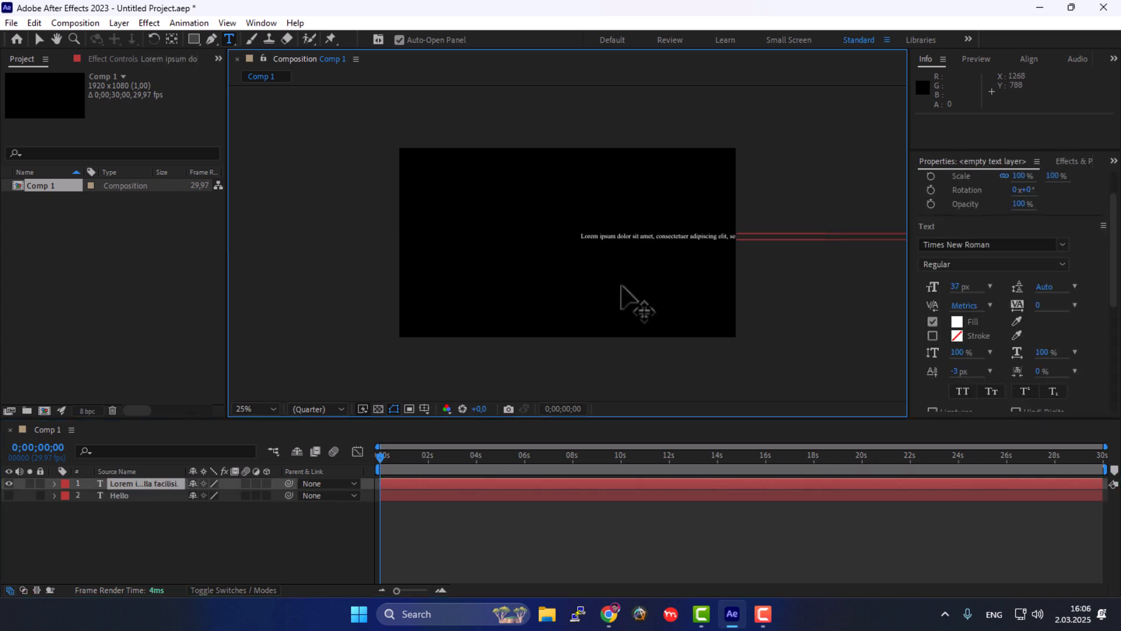
key(ctrl+a)
key(BackSpace)
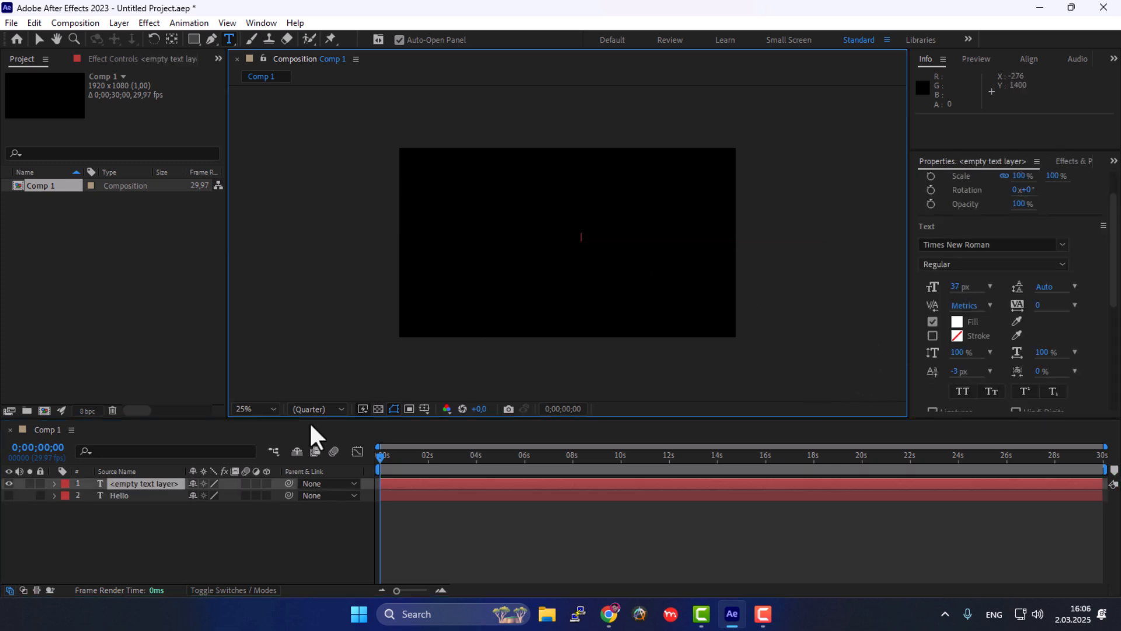
click(130, 484)
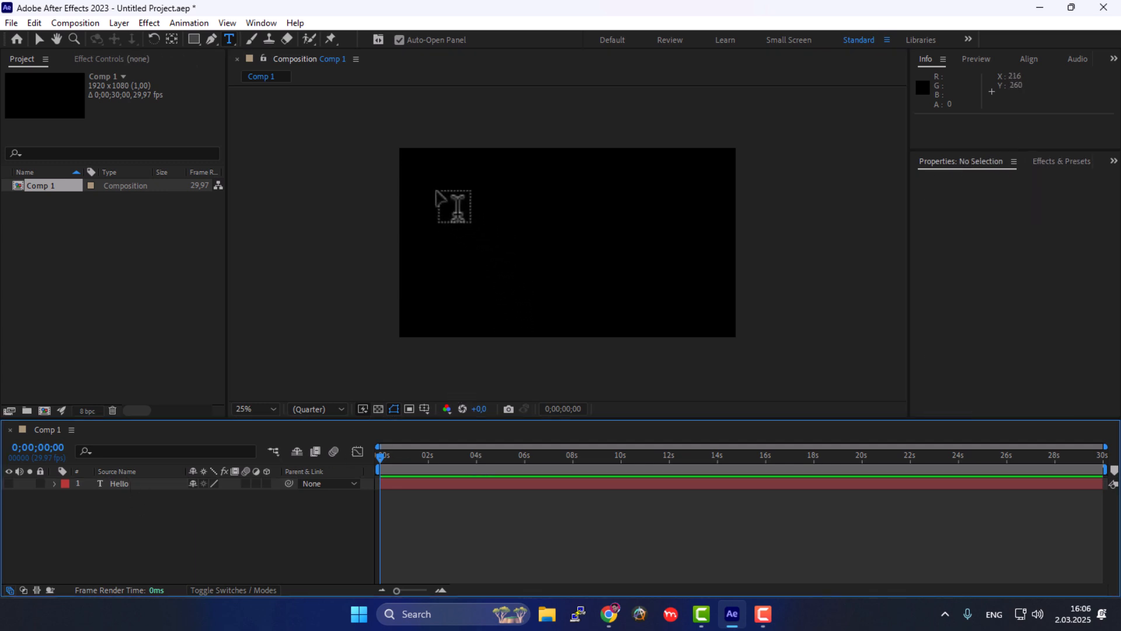
Draw a paragraph text box across most of the composition, fill it with the Lorem ipsum text and enlarge the font to 68 px
drag(418, 168, 719, 320)
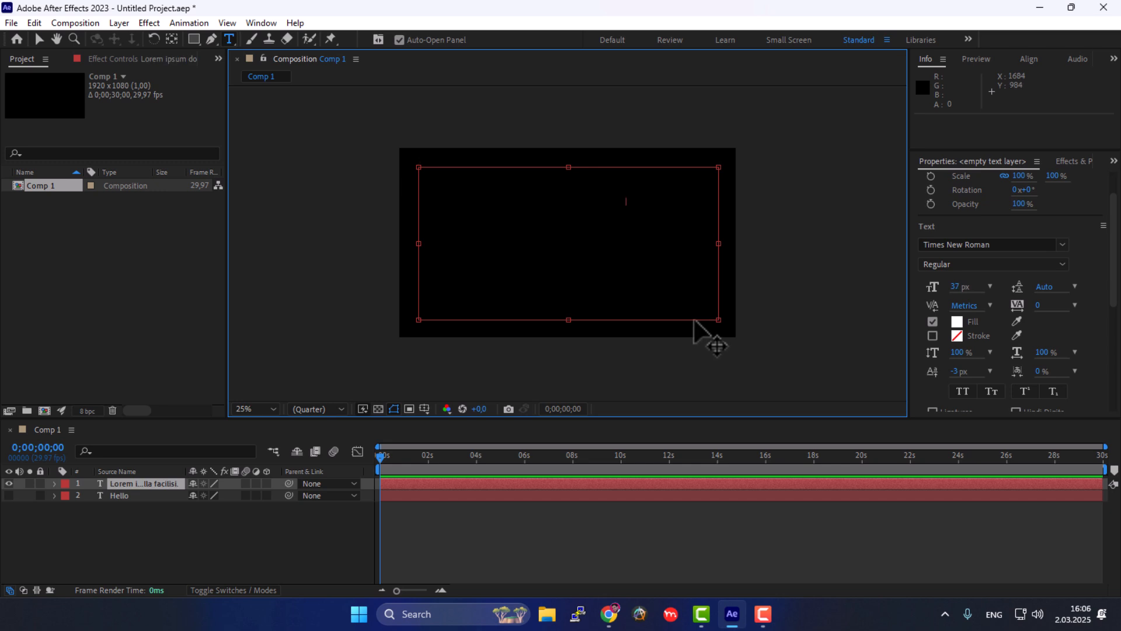
text(Lorem ipsum dolor sit amet, consectetuer adipiscing elit, sed diam nonummy nibh euismod tincidunt ut laoreet dolore magna aliquam erat volutpat. Ut wisi enim ad minim veniam, quis nostrud exerci tation ullamcorper suscipit lobortis nisl ut aliquip ex ea commodo consequat. Duis autem vel eum iriure dolor in hendrerit in vulputate velit esse molestie consequat, vel illum dolore eu feugiat nulla facilisis at vero eros et accumsan et iusto odio dignissim qui blandit praesent luptatum zzril delenit augue duis dolore te feugait nulla facilisi.)
key(ctrl+a)
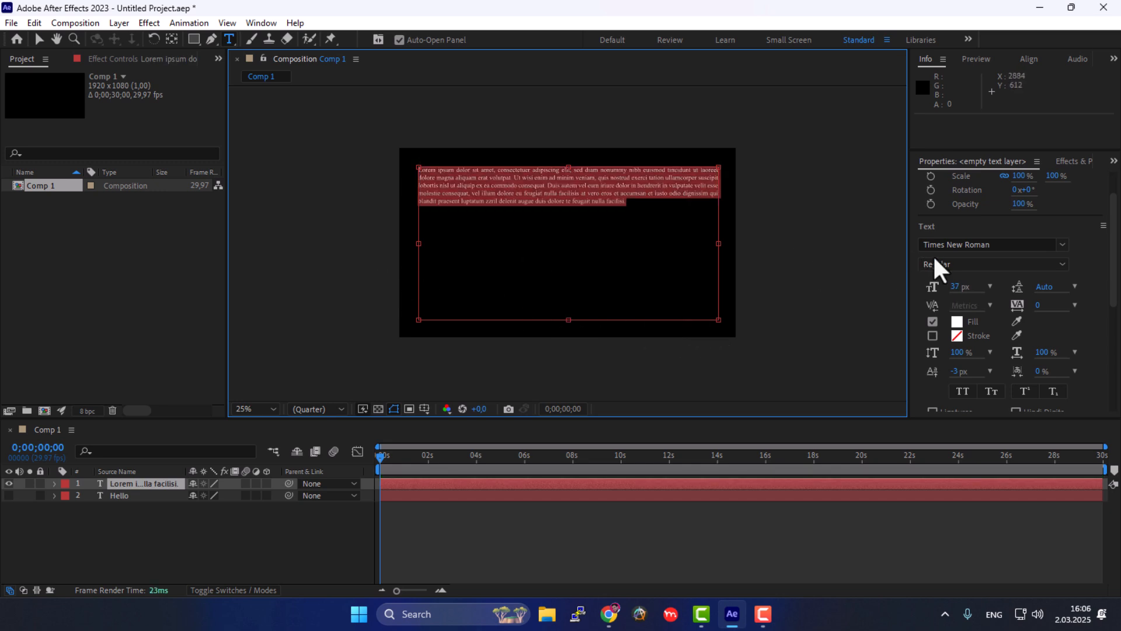
drag(952, 287, 983, 285)
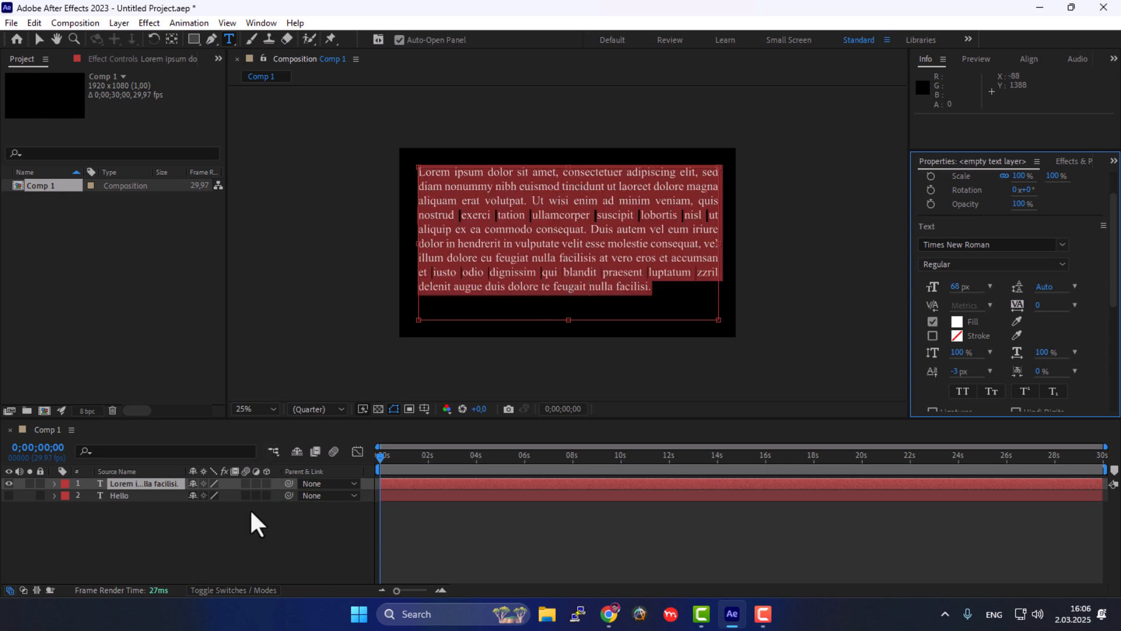
Try collapsing the Lorem ipsum paragraph's leading to 0 px, and set it to 88 px
click(153, 486)
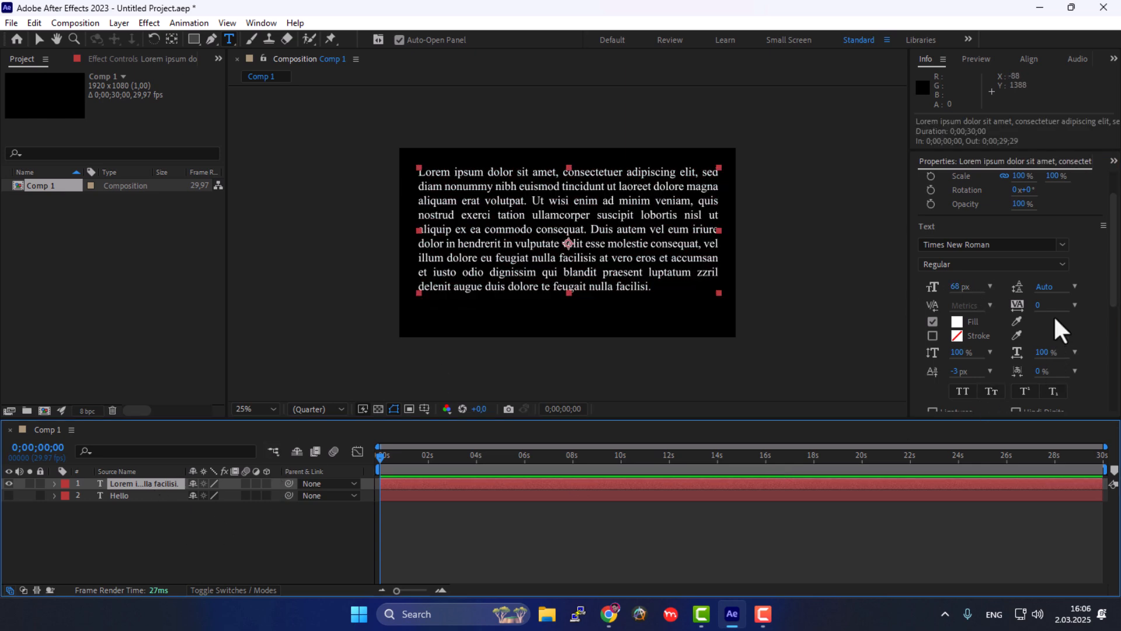
drag(1048, 288, 993, 304)
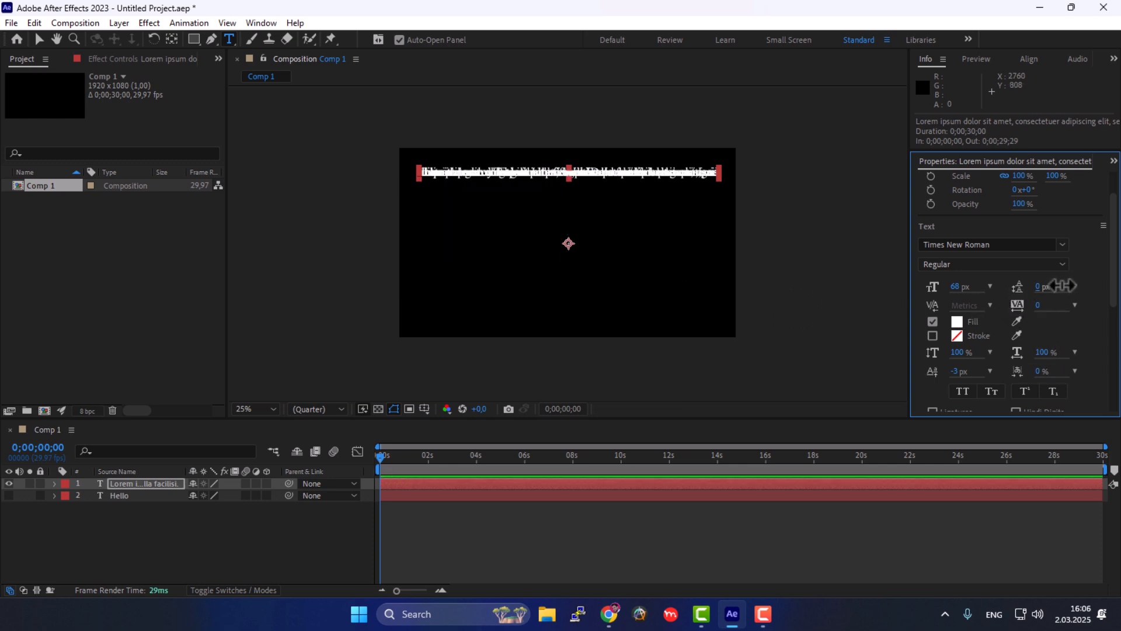
drag(1063, 286, 1083, 285)
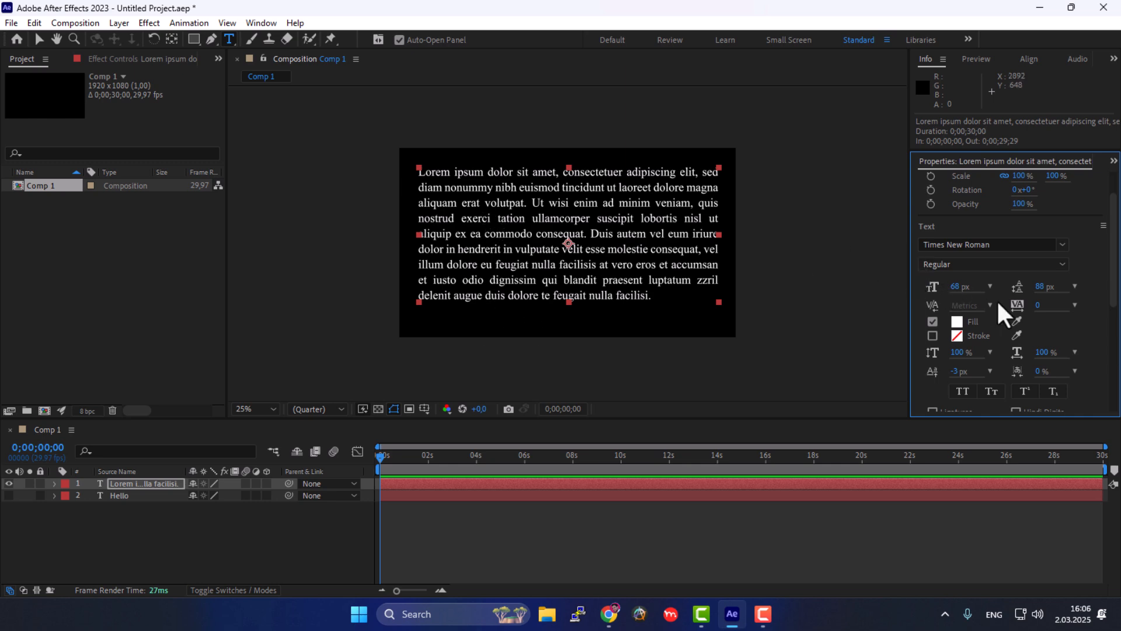
Try tightening the Lorem ipsum paragraph's tracking into negative values, and reset it to 0
drag(1041, 309, 791, 321)
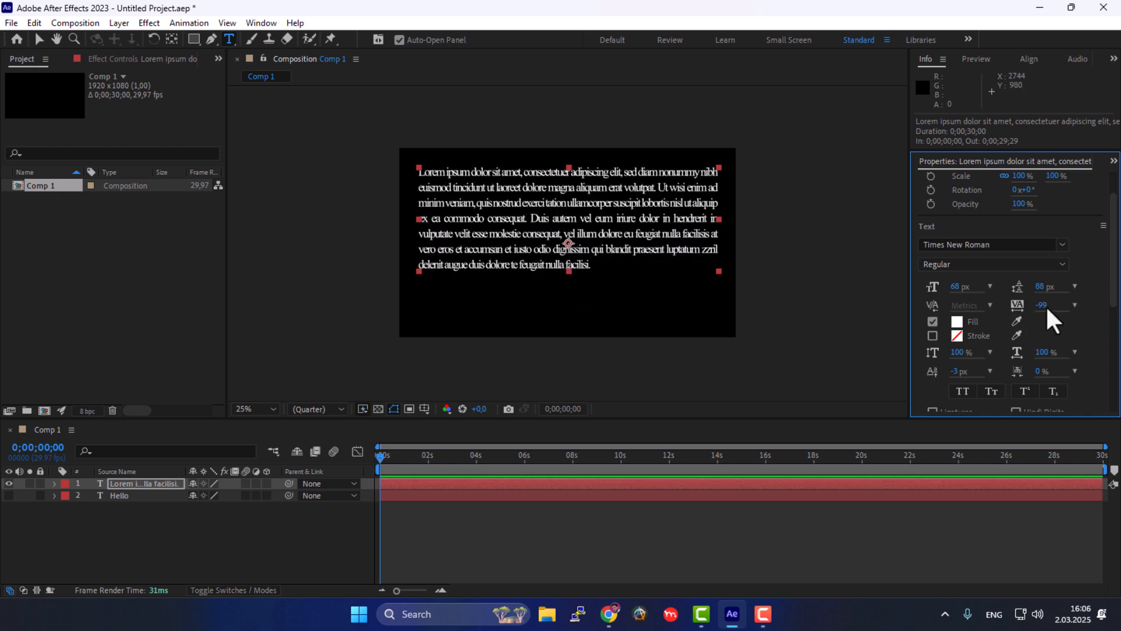
mouse_move(1042, 304)
mouse_down()
mouse_move(1029, 304)
mouse_move(1047, 305)
mouse_up()
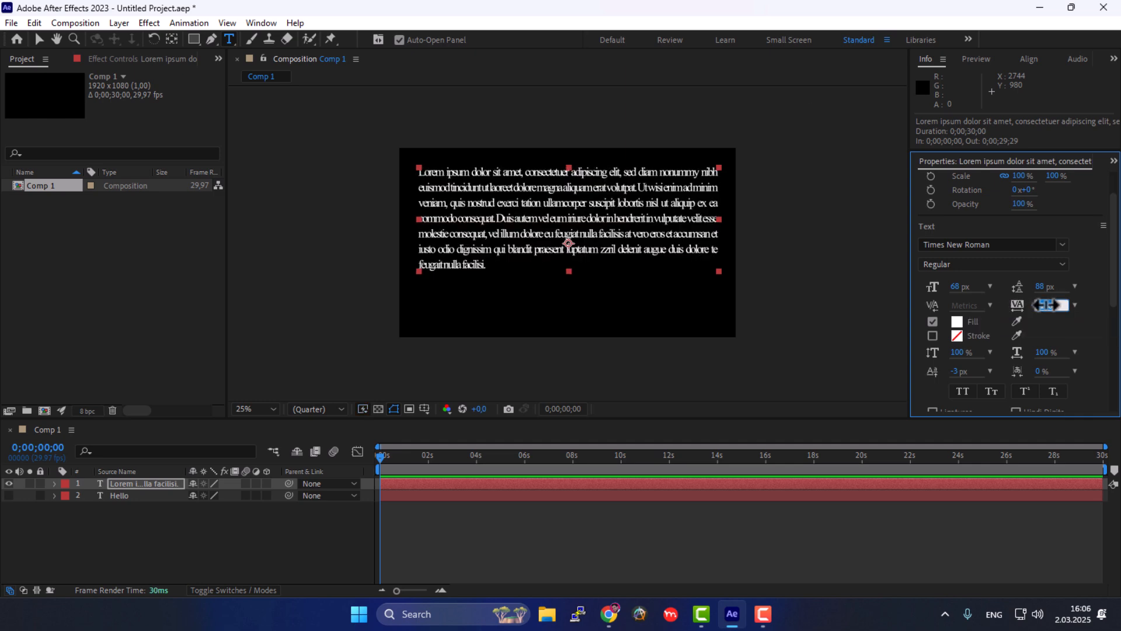
text(0)
key(Return)
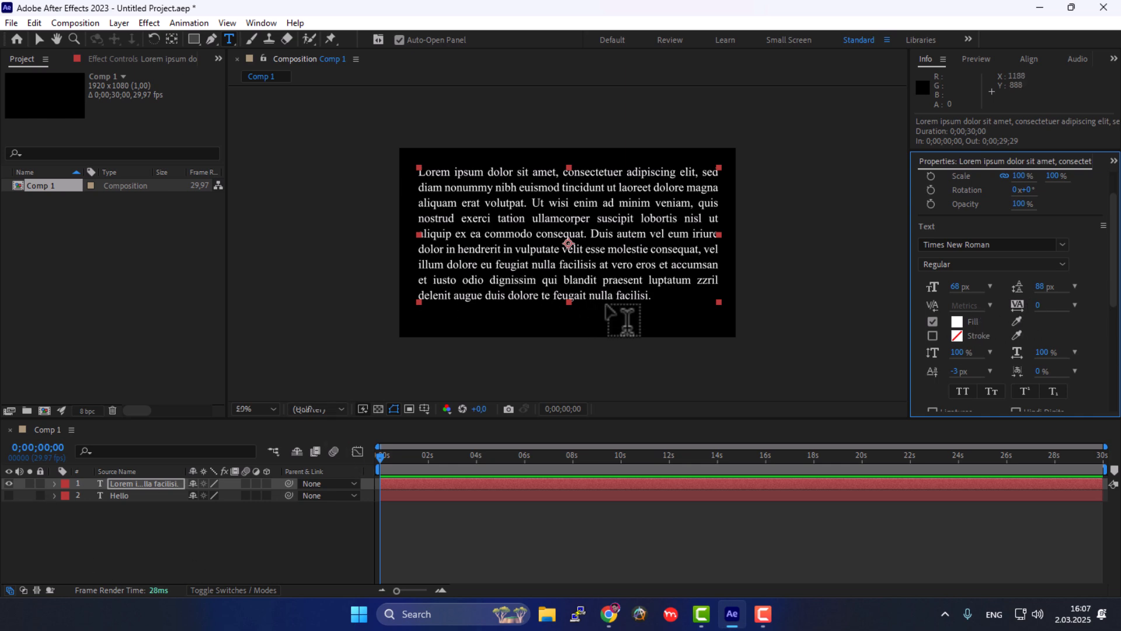
Increase the kerning between the "s" and "e" of the word "praesent" in the Lorem ipsum paragraph to 470
key(slash)
scroll(613, 315, down, 3)
scroll(662, 339, up, 2)
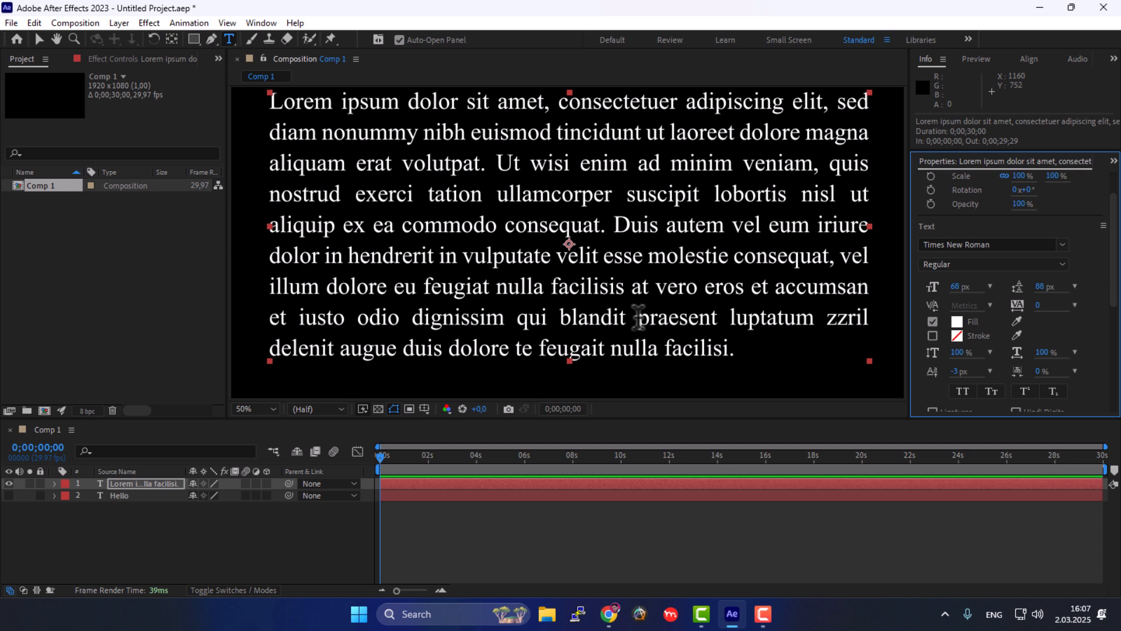
click(690, 318)
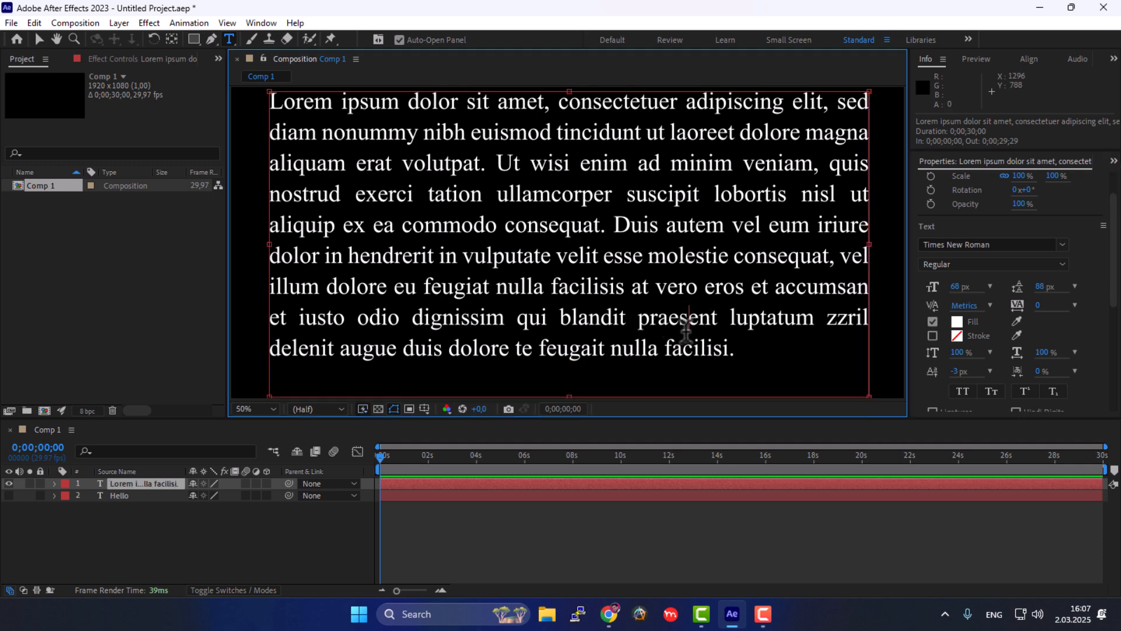
scroll(555, 310, up, 3)
scroll(489, 295, down, 5)
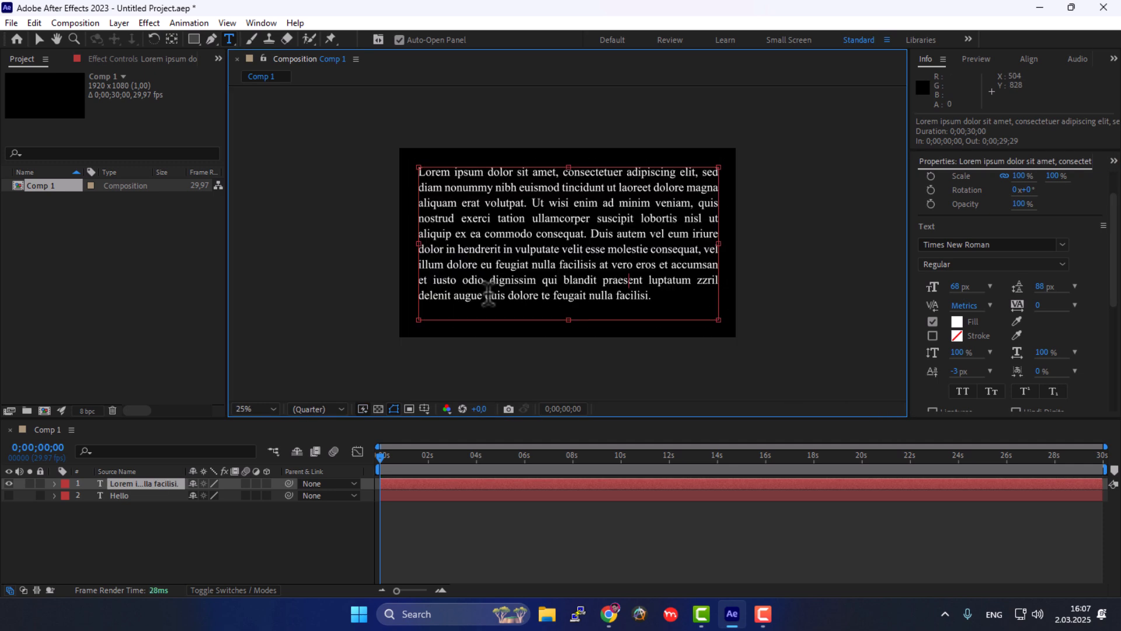
scroll(426, 179, up, 4)
scroll(431, 150, down, 4)
scroll(677, 318, up, 2)
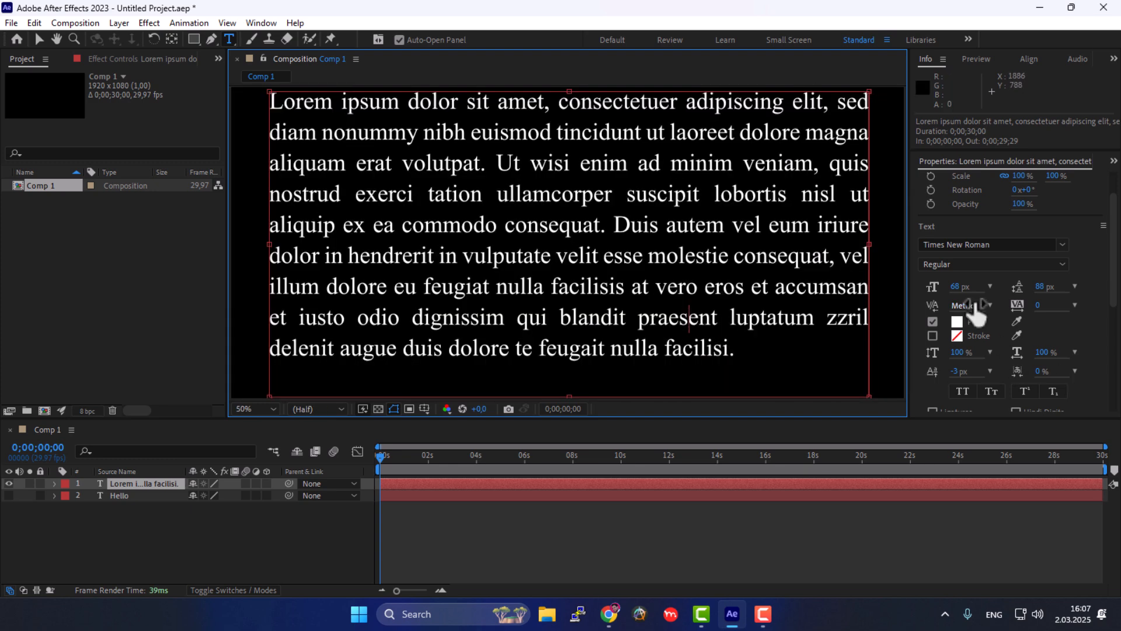
drag(961, 306, 707, 293)
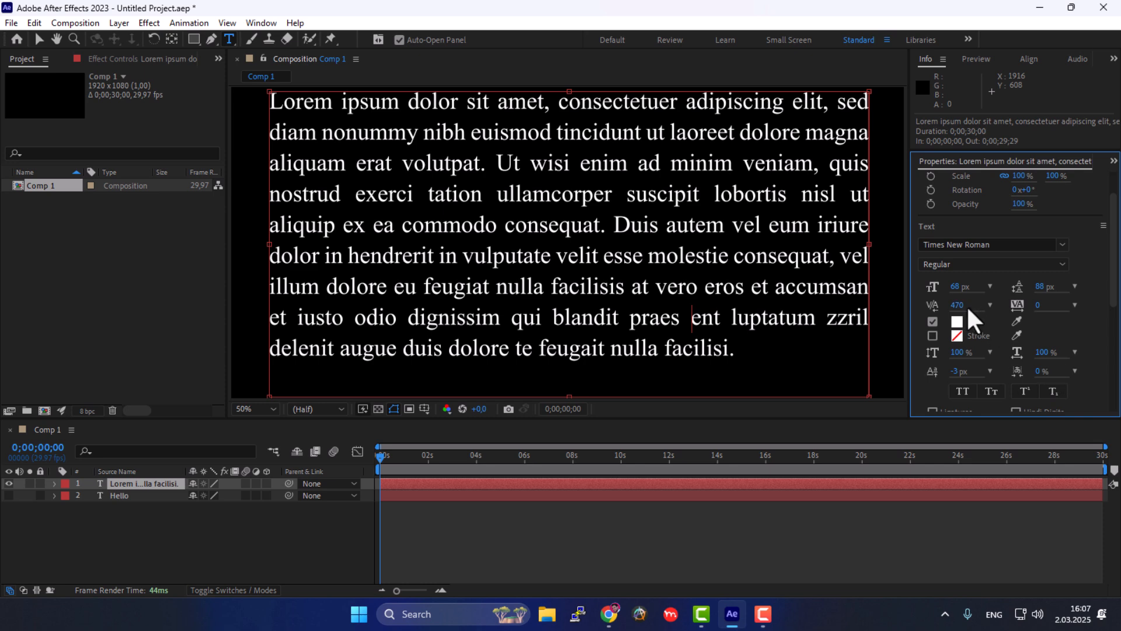
triple_click(655, 332)
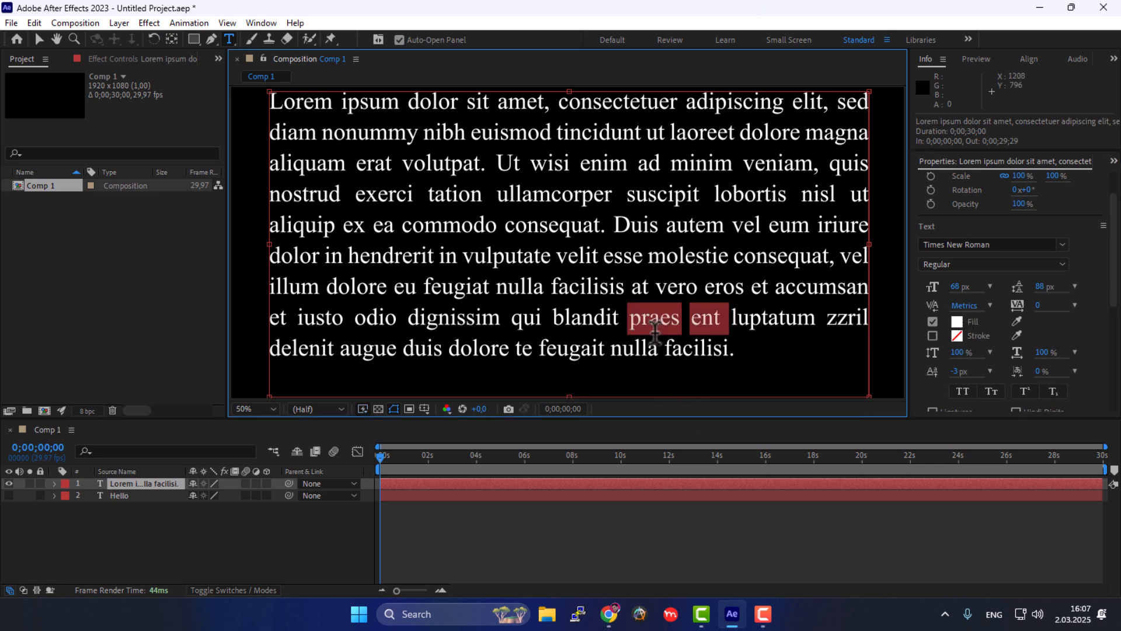
click(511, 320)
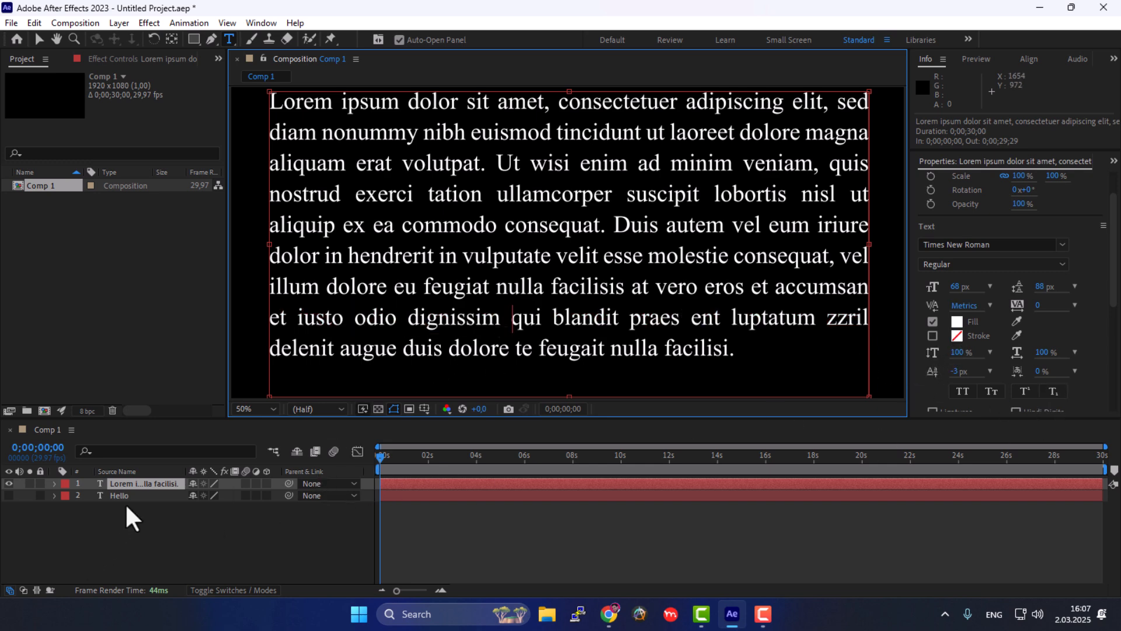
Change the fill color of only the word "dignissim" to red
double_click(449, 318)
click(960, 325)
click(773, 247)
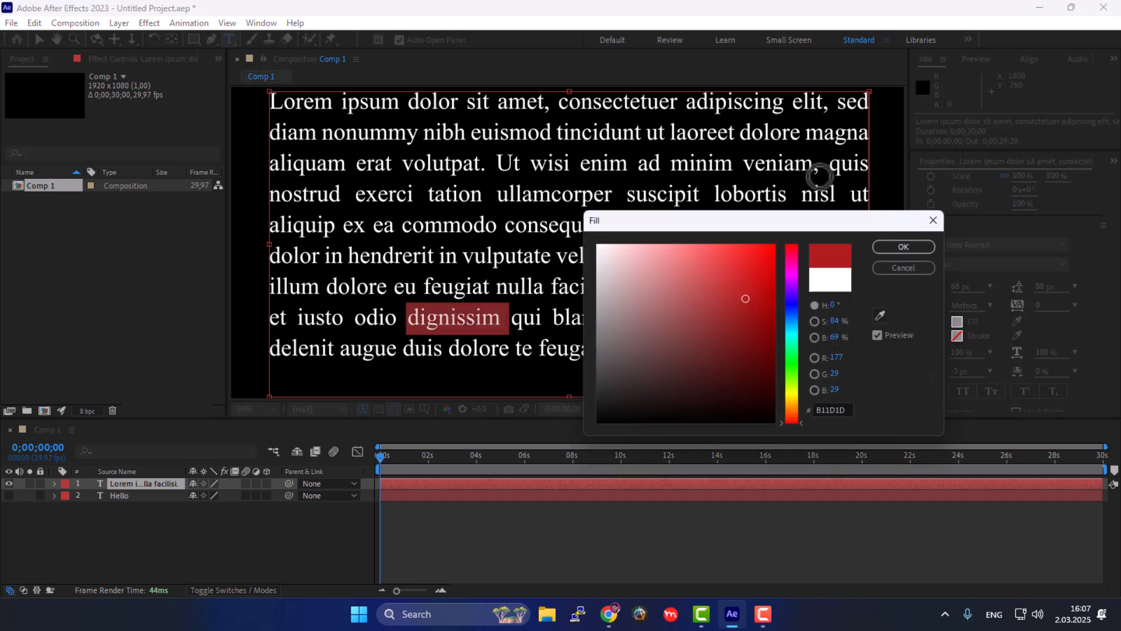
click(902, 247)
click(517, 233)
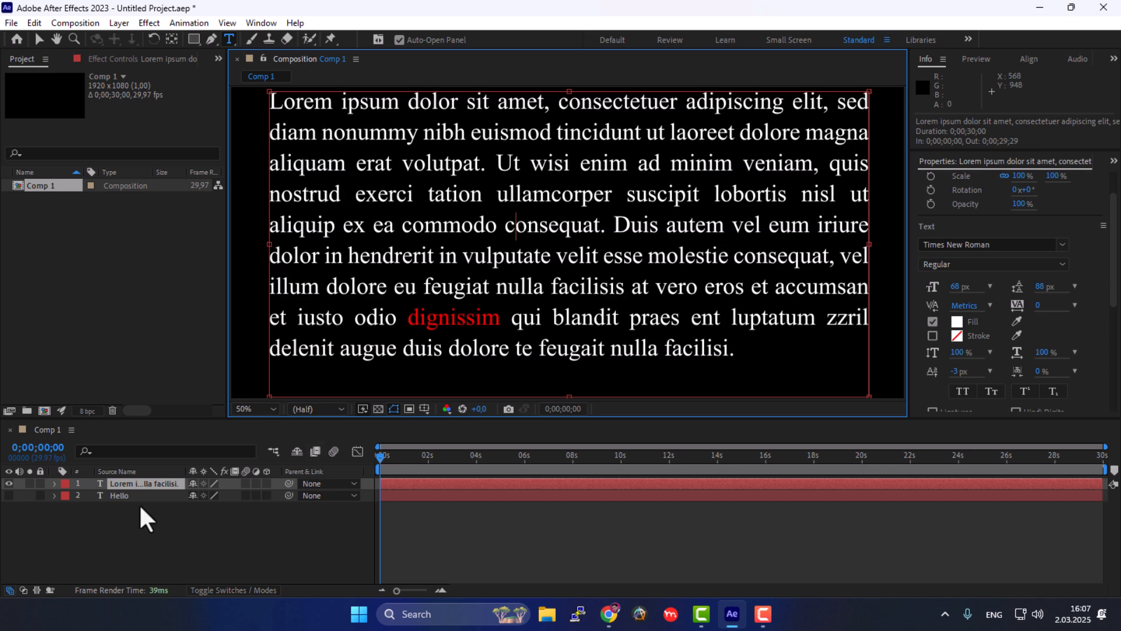
Try magenta shades as the fill of the whole Lorem ipsum layer, and apply the turquoise color 5FD9D5
click(132, 476)
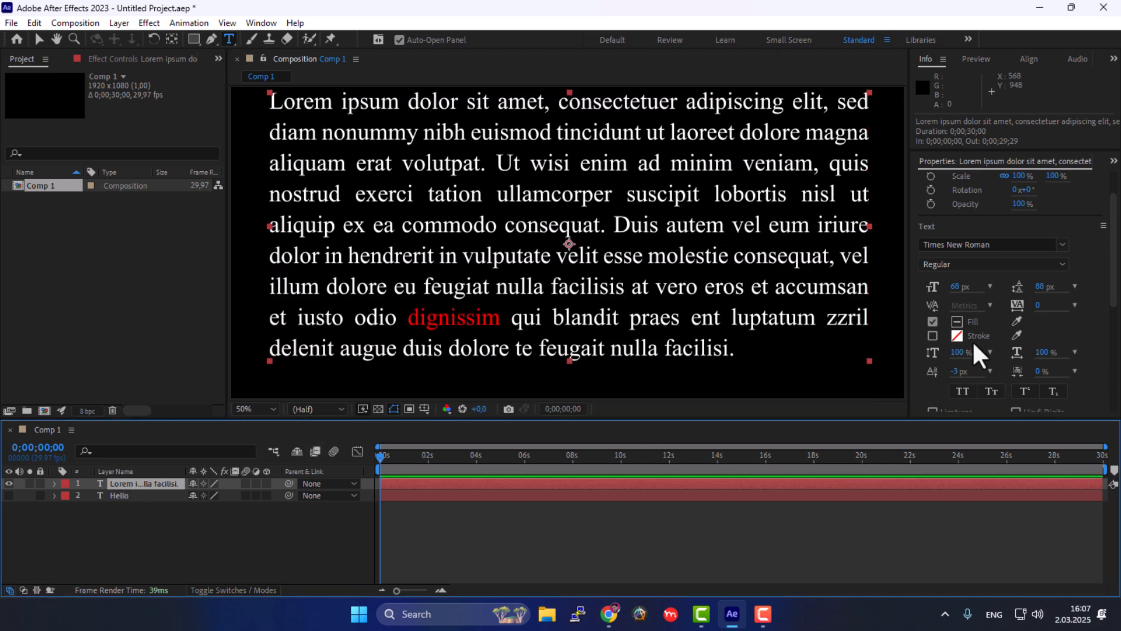
click(955, 320)
click(790, 275)
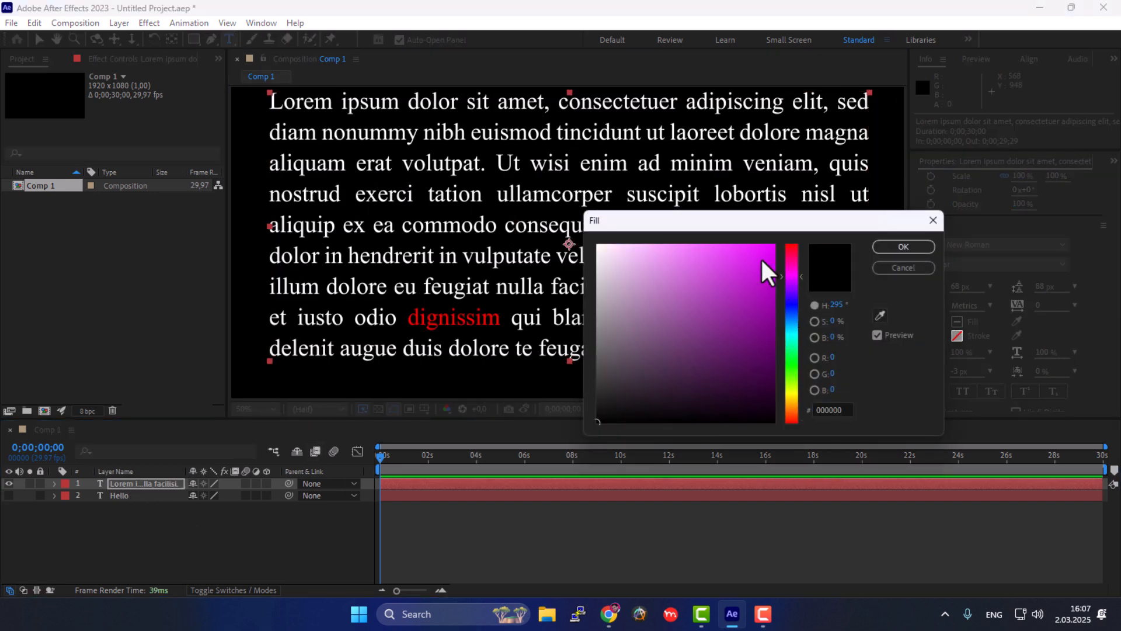
click(774, 246)
click(695, 269)
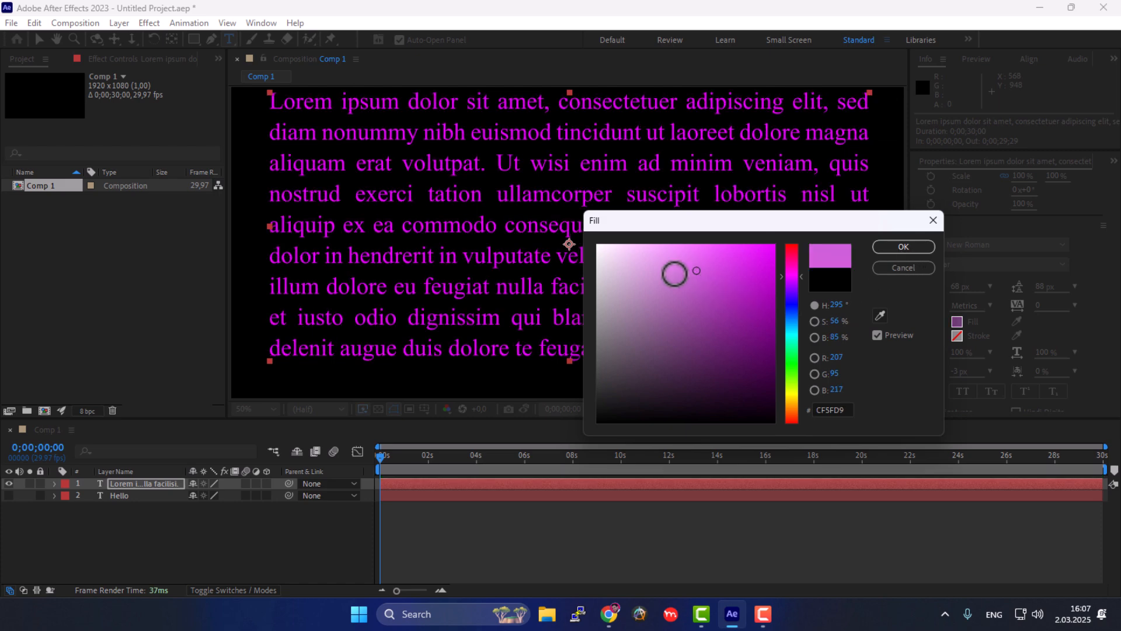
click(794, 334)
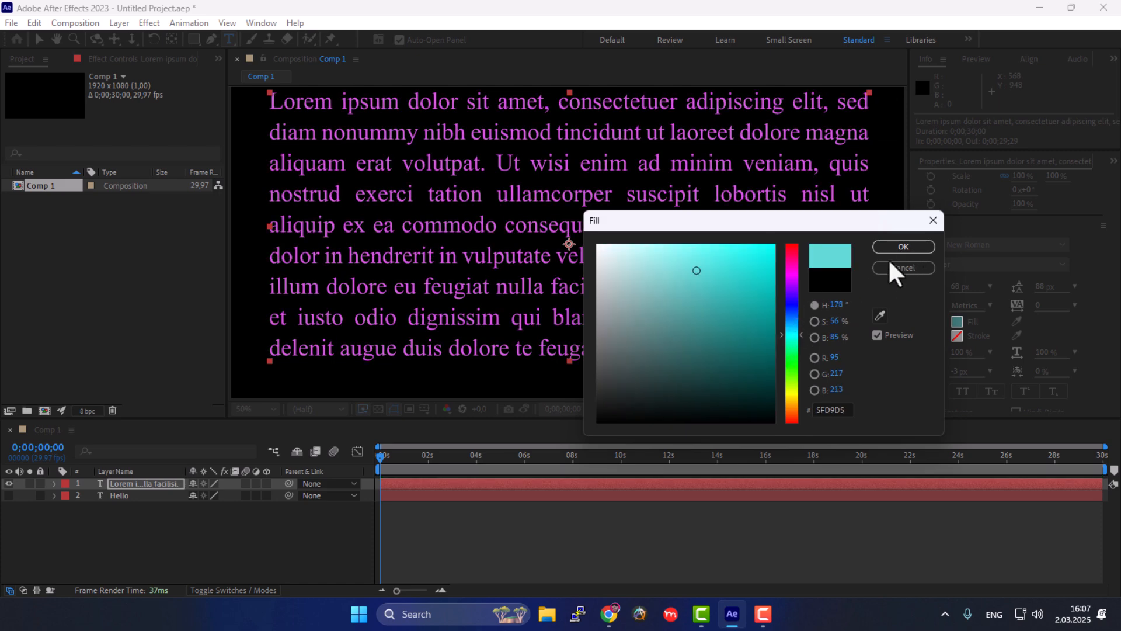
click(903, 246)
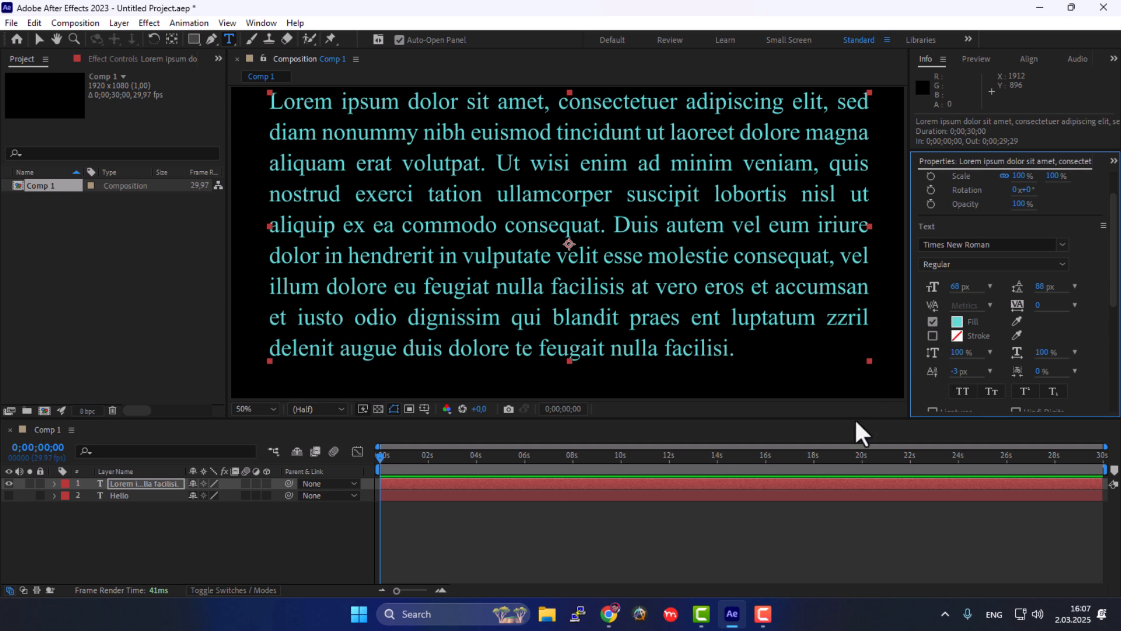
Give the Lorem ipsum text a white stroke thicker than 1 px and change its fill color to D95F5F
click(932, 336)
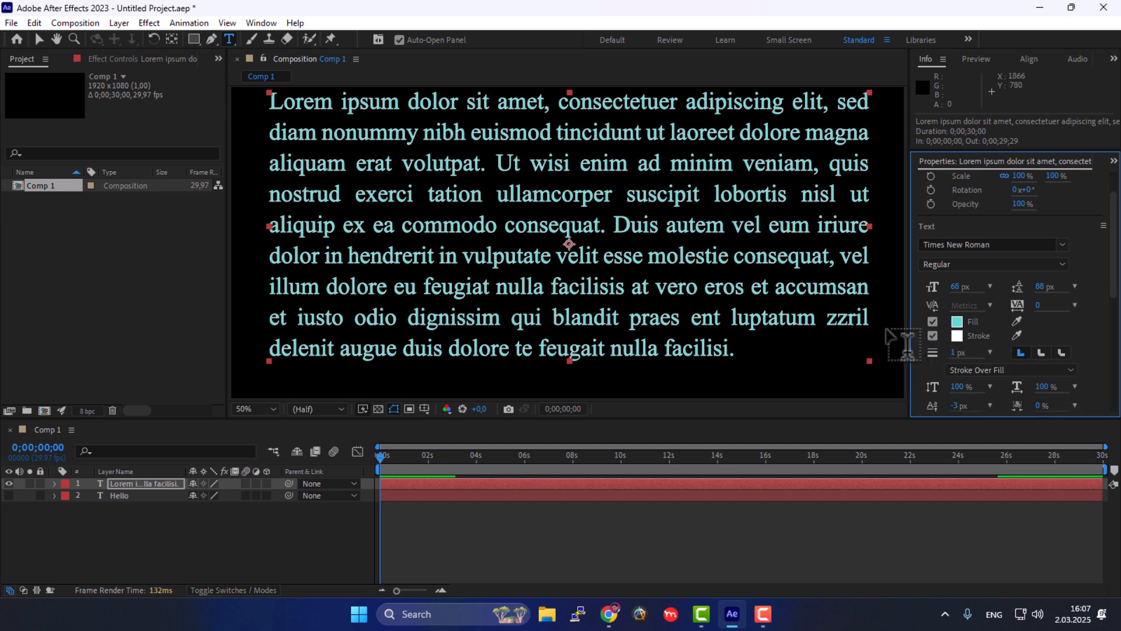
click(957, 321)
click(791, 245)
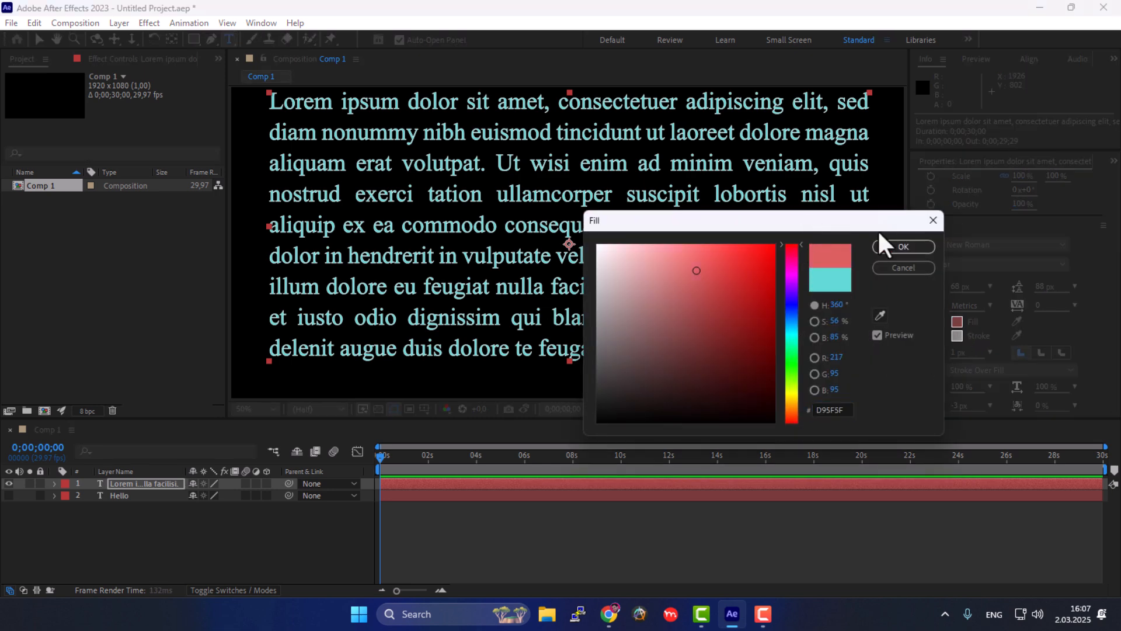
click(918, 245)
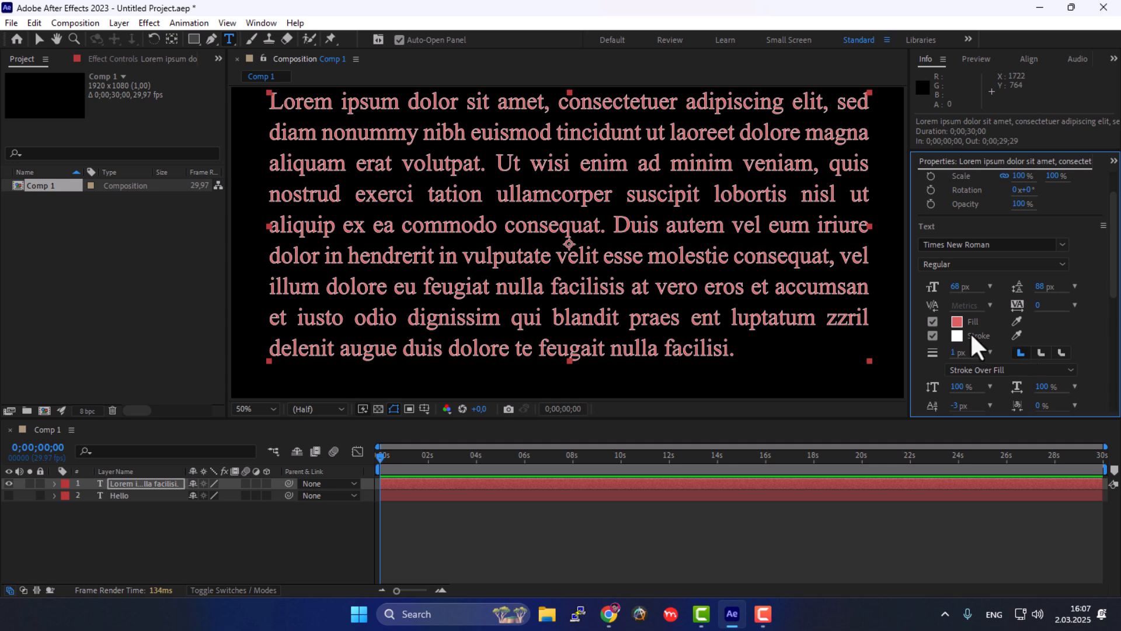
drag(955, 353, 972, 353)
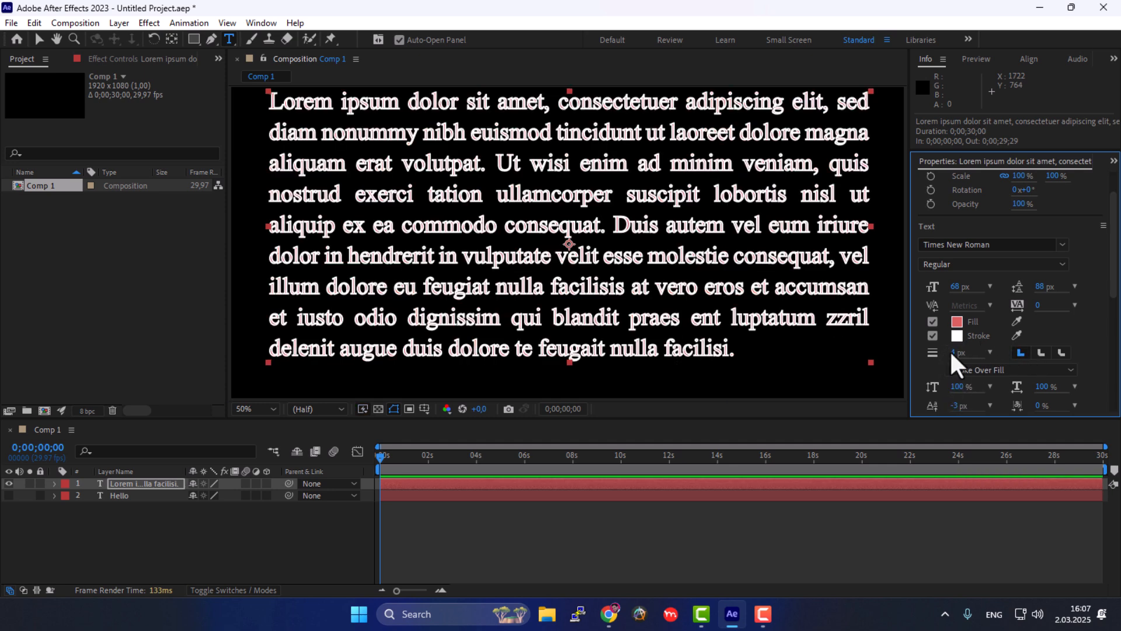
Hide the Lorem ipsum layer, and show and select the Hello layer
click(10, 483)
click(9, 496)
click(119, 496)
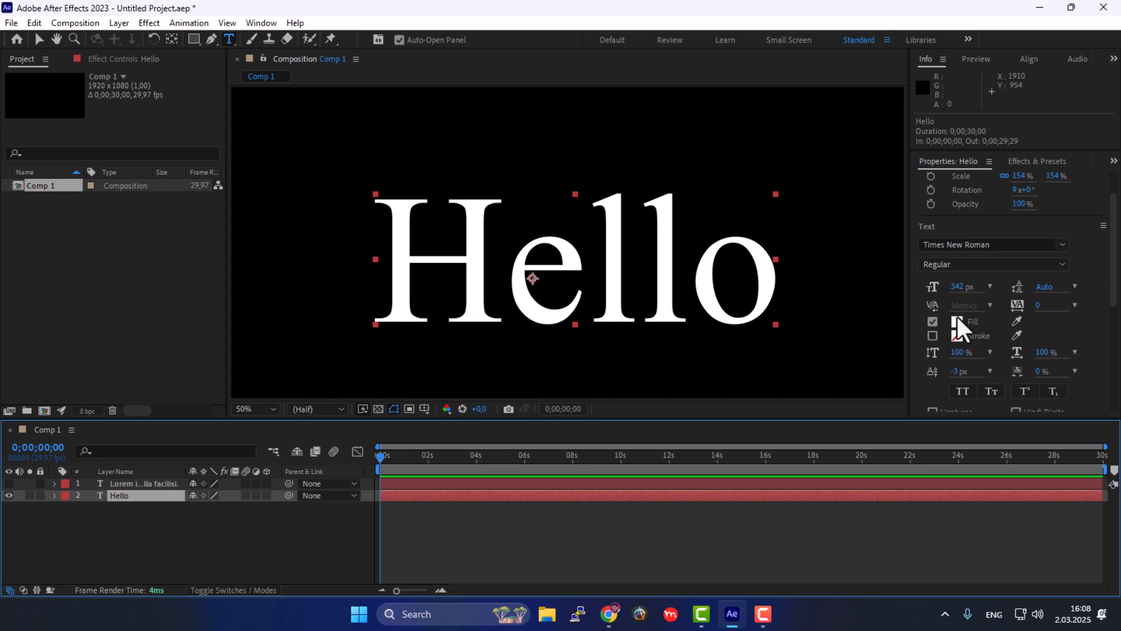
Add a red stroke to the Hello text and increase its width to 20 px
click(933, 336)
click(959, 334)
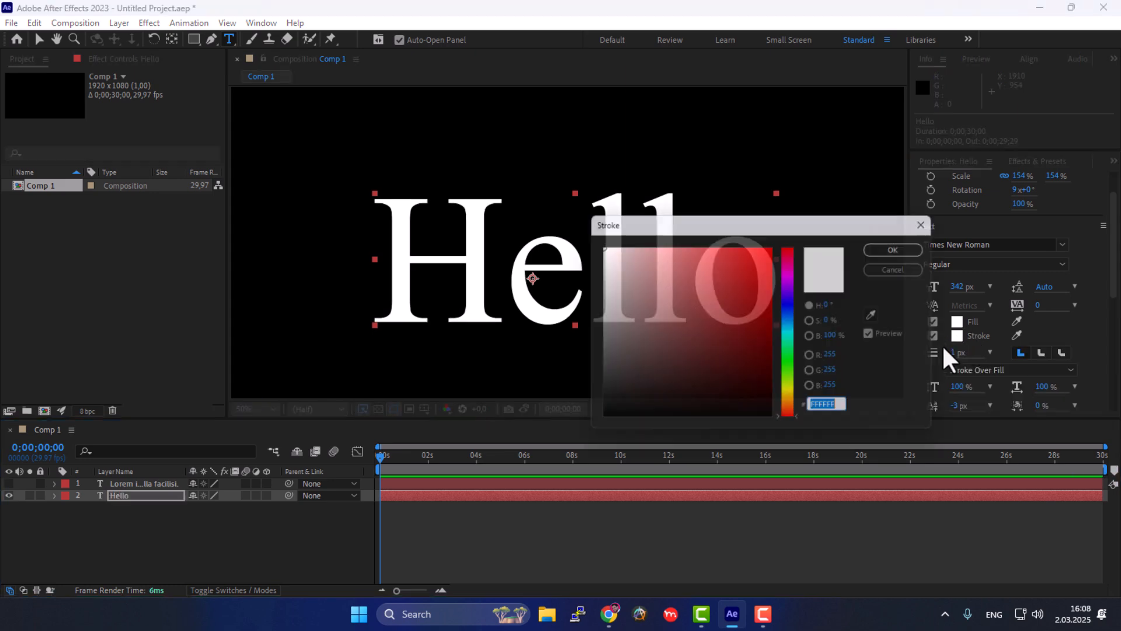
click(899, 247)
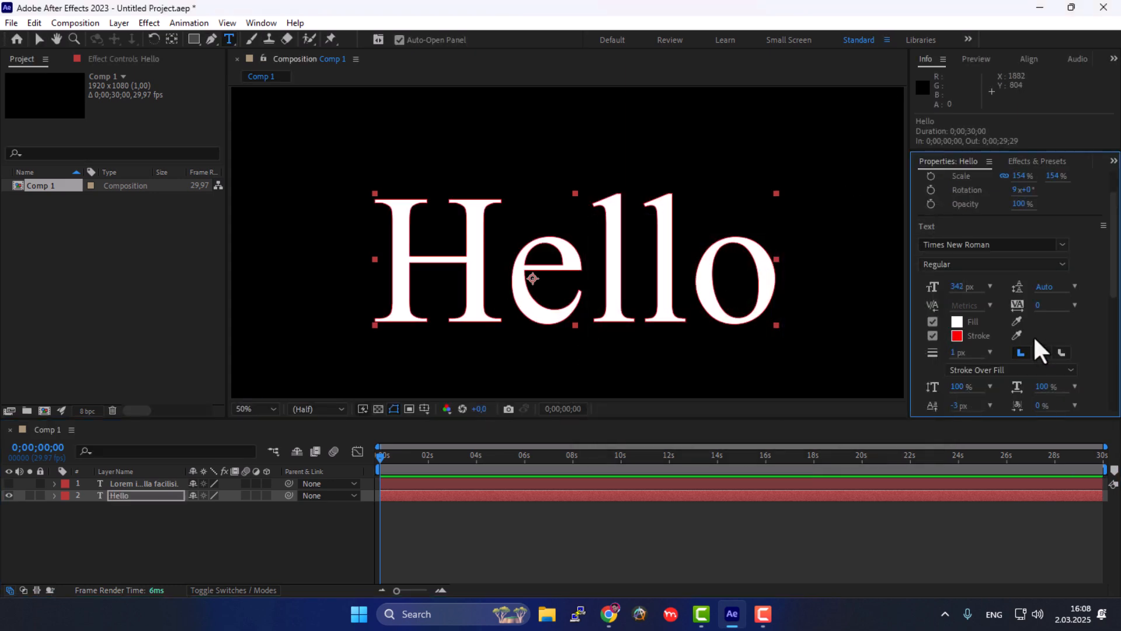
scroll(1016, 333, down, 1)
drag(957, 340, 961, 339)
drag(1113, 289, 1113, 302)
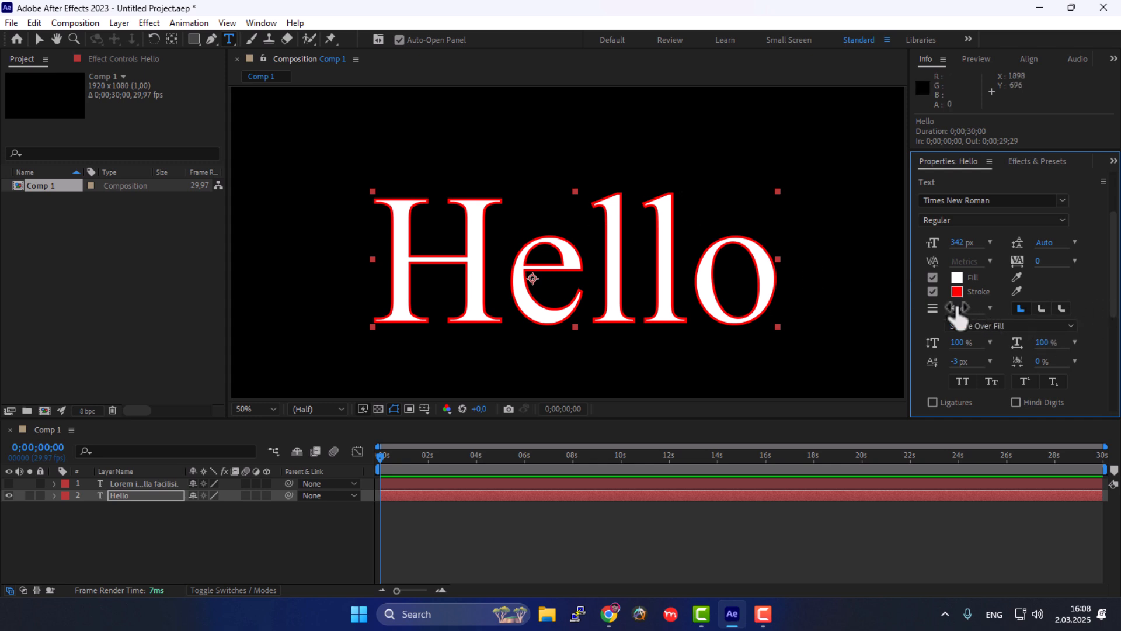
mouse_move(958, 308)
mouse_down()
mouse_move(976, 308)
mouse_move(947, 304)
mouse_up()
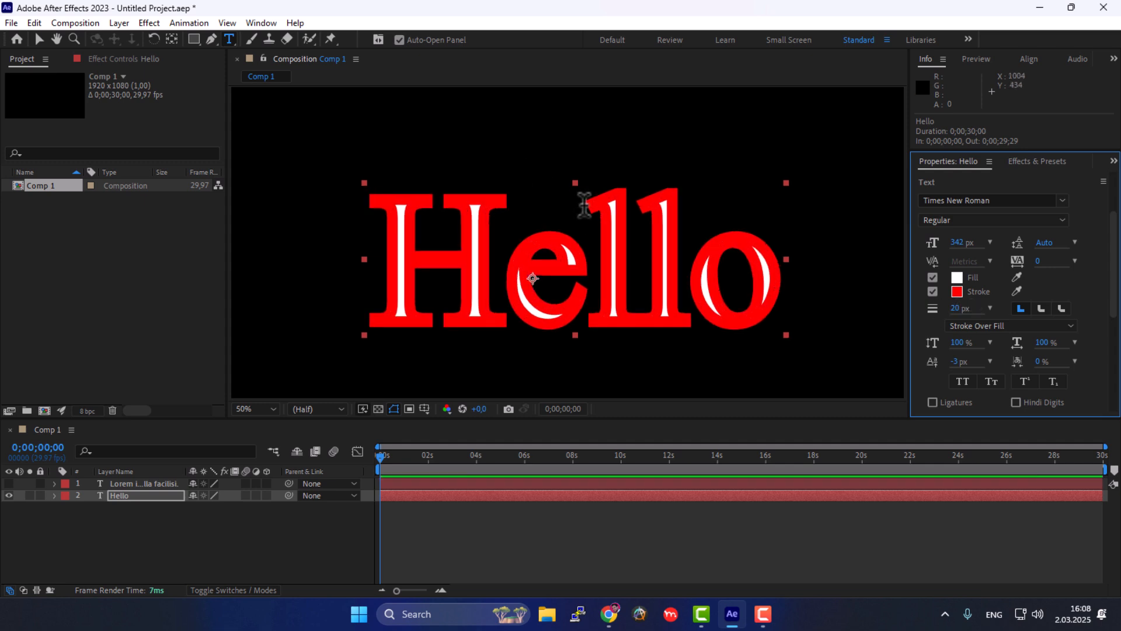
Try round and bevel line joins on the Hello text's stroke, and return it to miter joins
click(1043, 307)
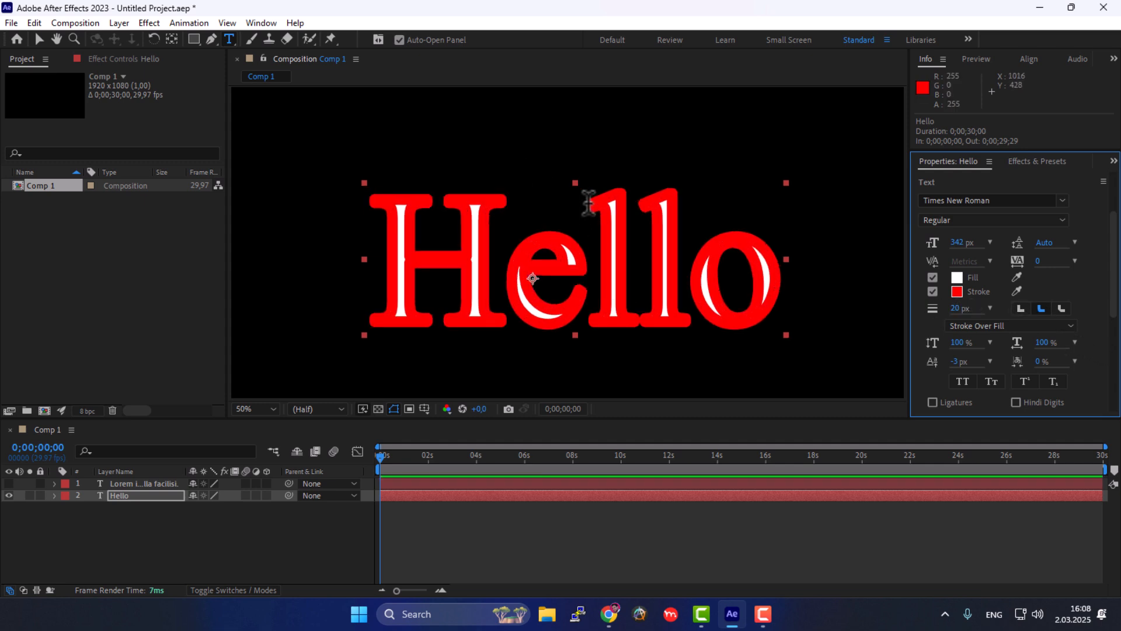
click(1060, 308)
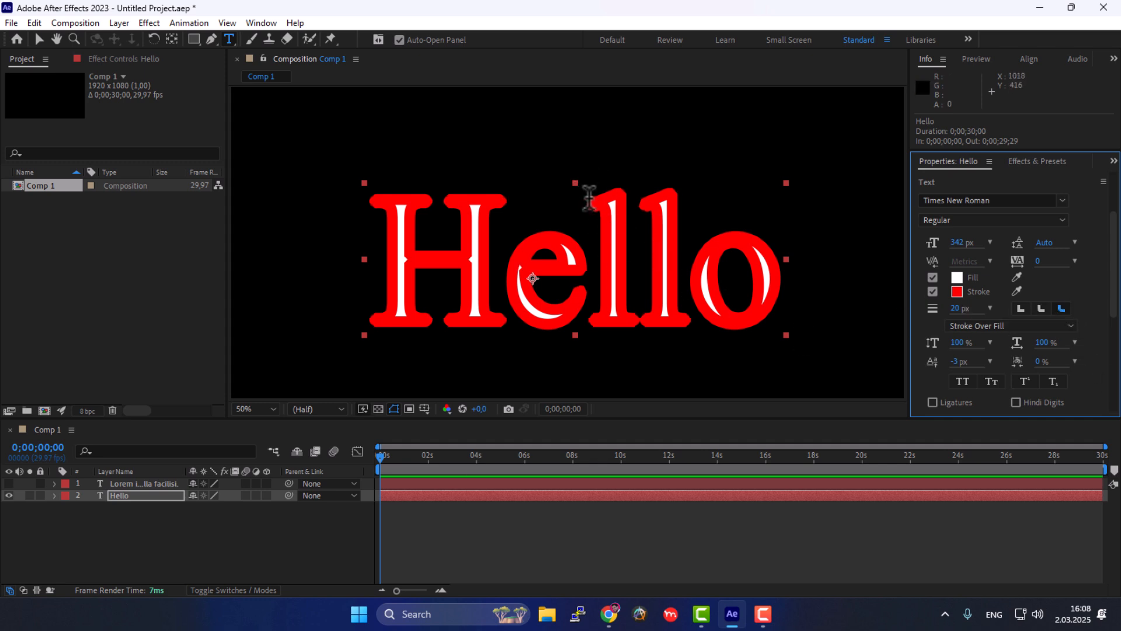
click(1021, 309)
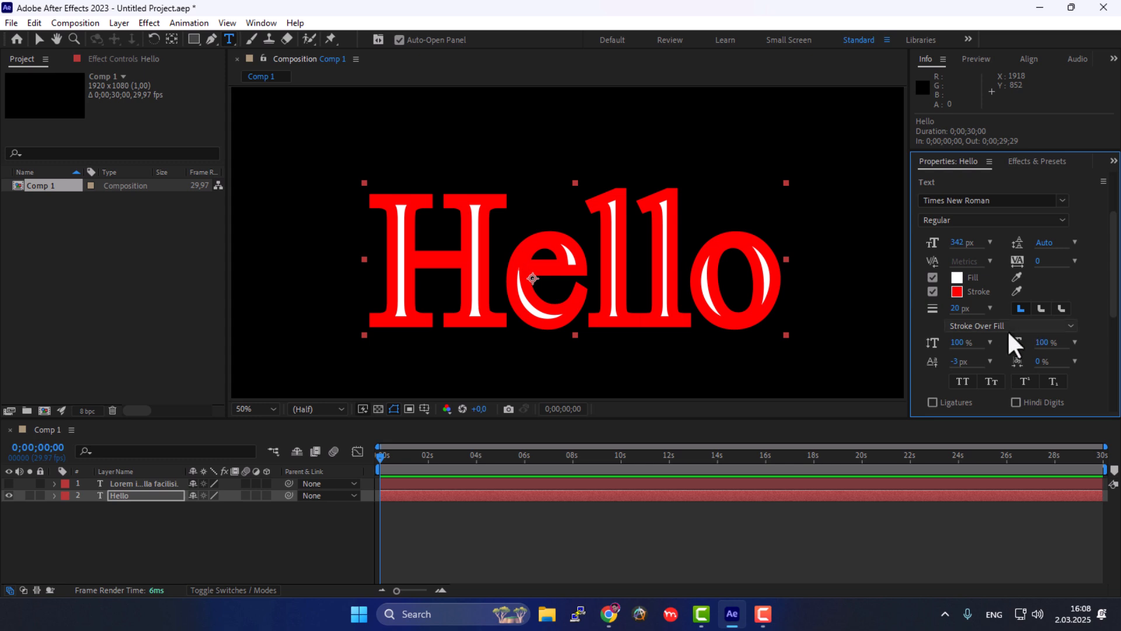
Compare Fill Over Stroke with Stroke Over Fill on the Hello text, and leave it on Fill Over Stroke
scroll(980, 325, up, 3)
click(1015, 326)
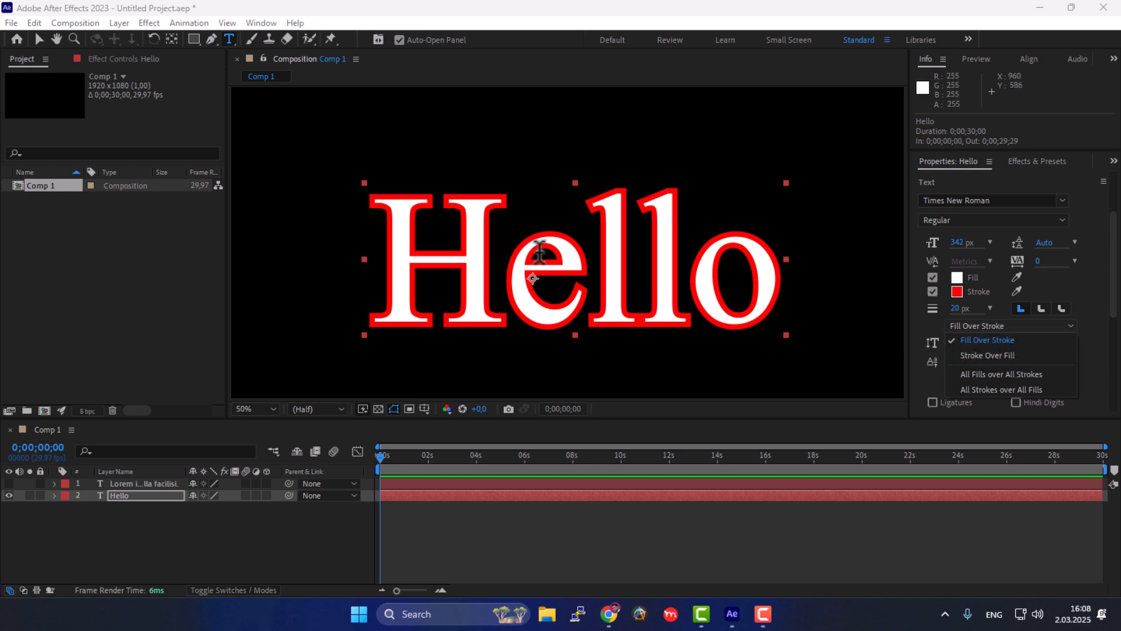
click(1002, 341)
click(994, 325)
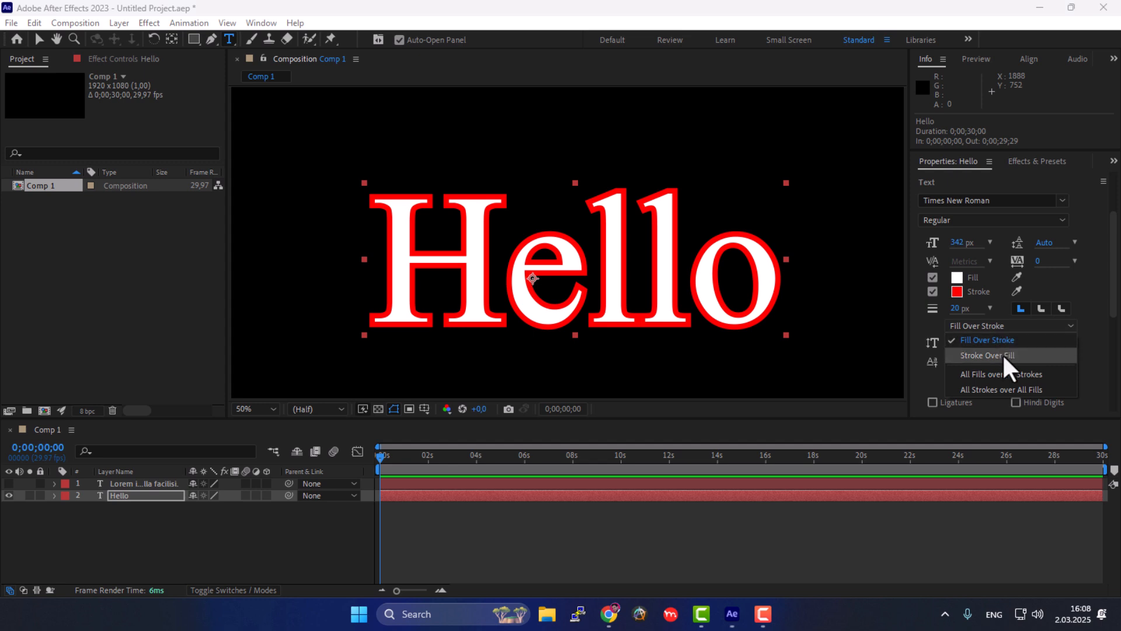
click(1001, 355)
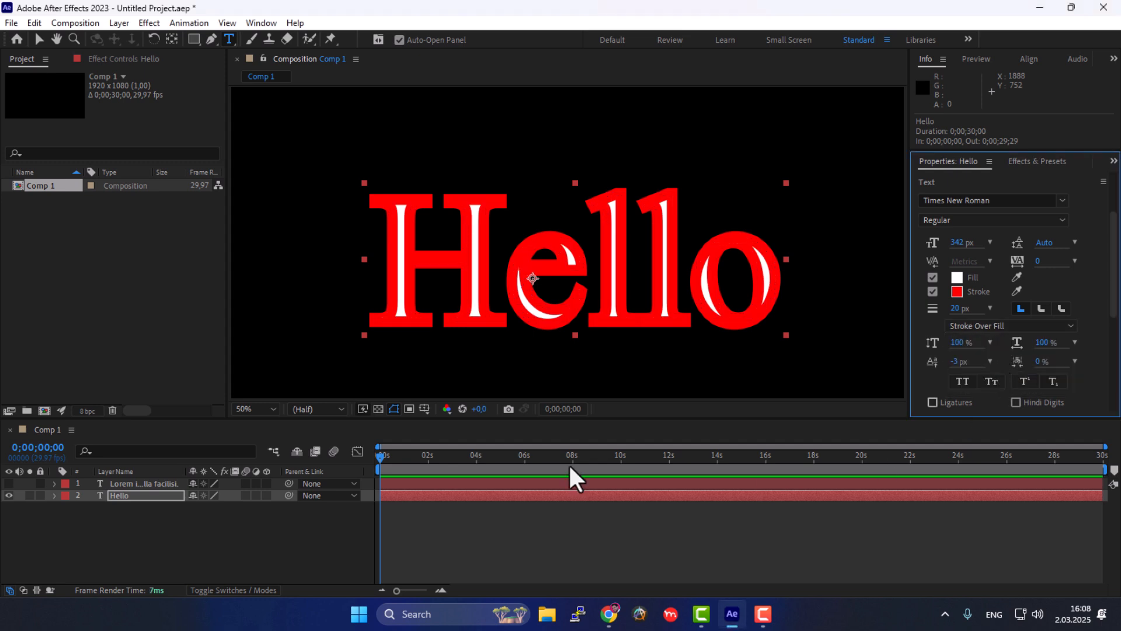
click(987, 326)
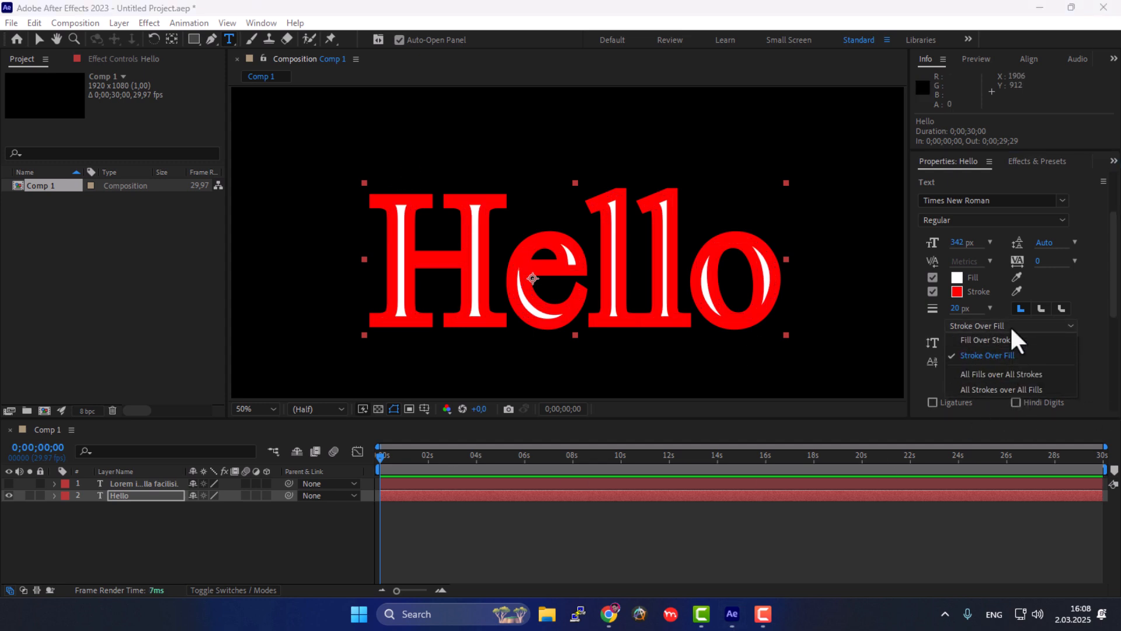
click(1003, 337)
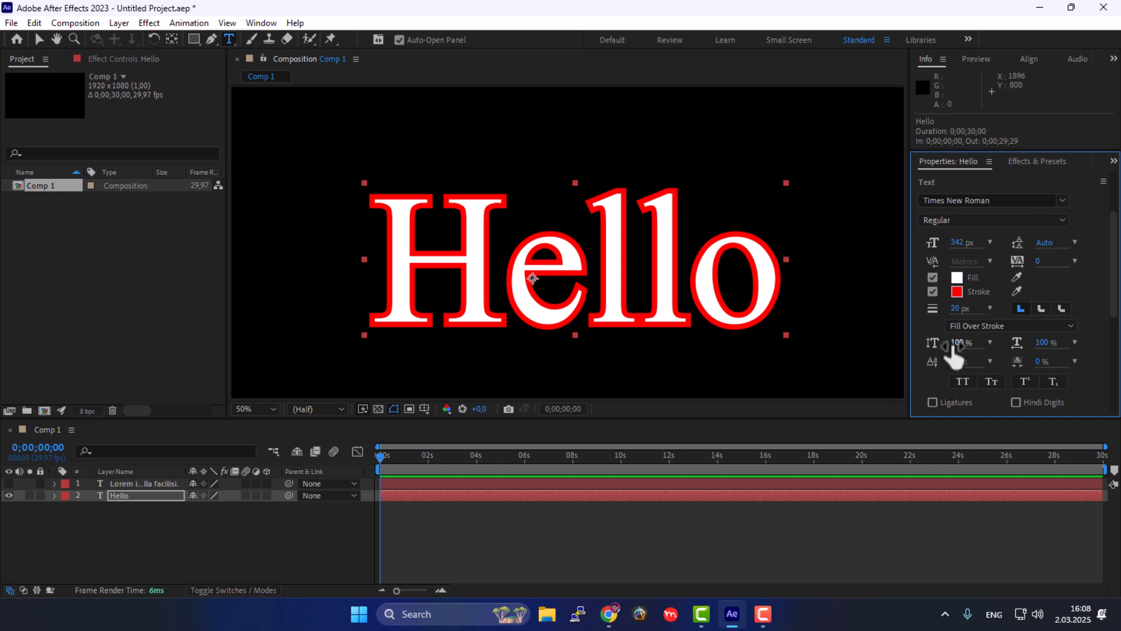
Try a vertical scale of 122% and a horizontal scale of 120% on the Hello text, and undo both
mouse_move(970, 346)
mouse_down()
mouse_move(1005, 345)
mouse_move(977, 341)
mouse_up()
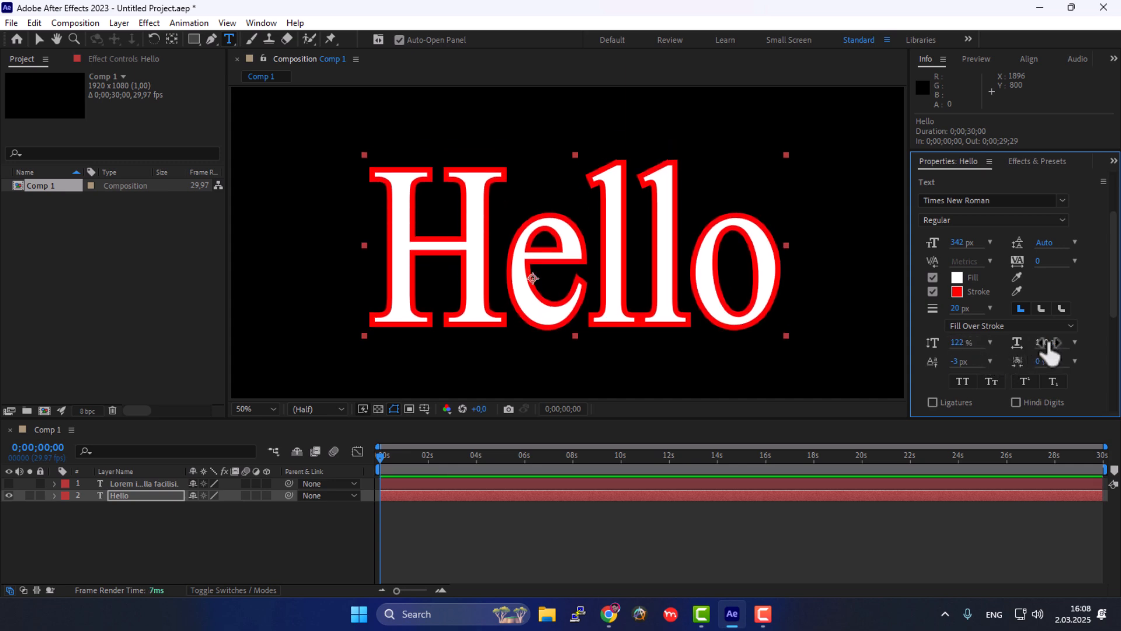
mouse_move(1050, 344)
mouse_down()
mouse_move(1033, 345)
mouse_move(1069, 344)
mouse_move(1055, 344)
mouse_up()
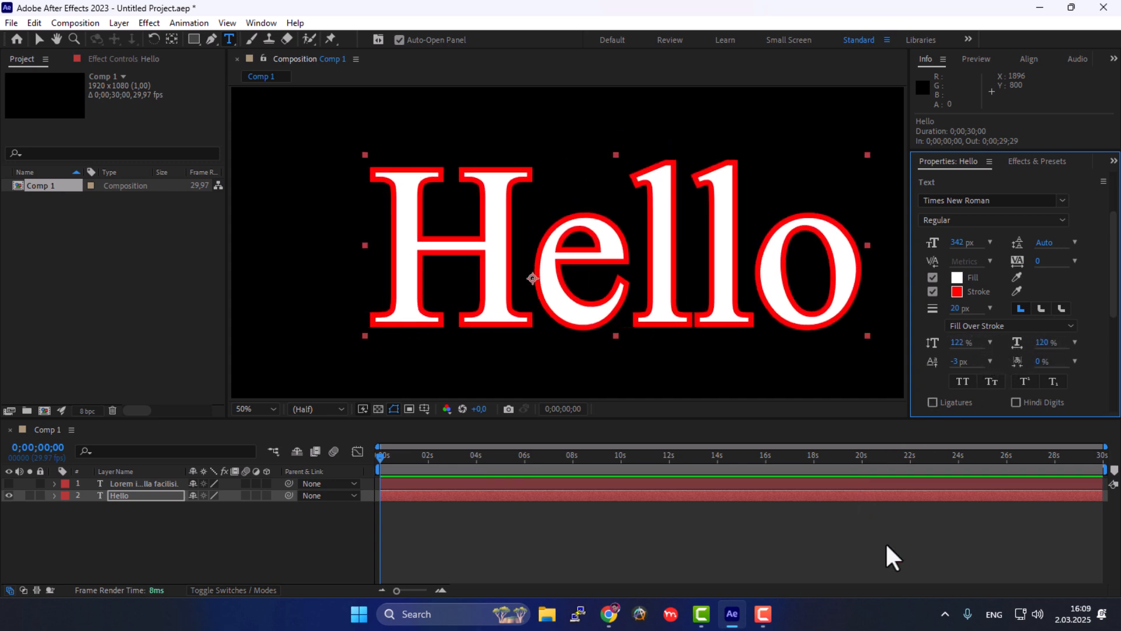
key(ctrl+z)
key(ctrl+z)
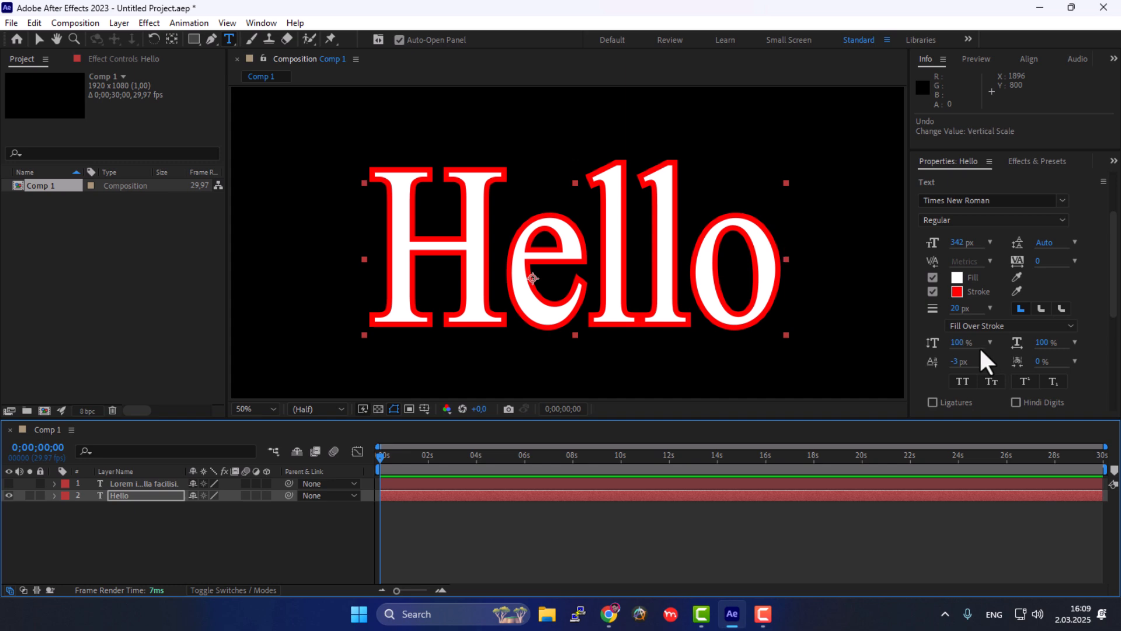
Try a baseline shift of -96 px on the letters llo of Hello, and set their shift to 0 px
scroll(983, 358, down, 2)
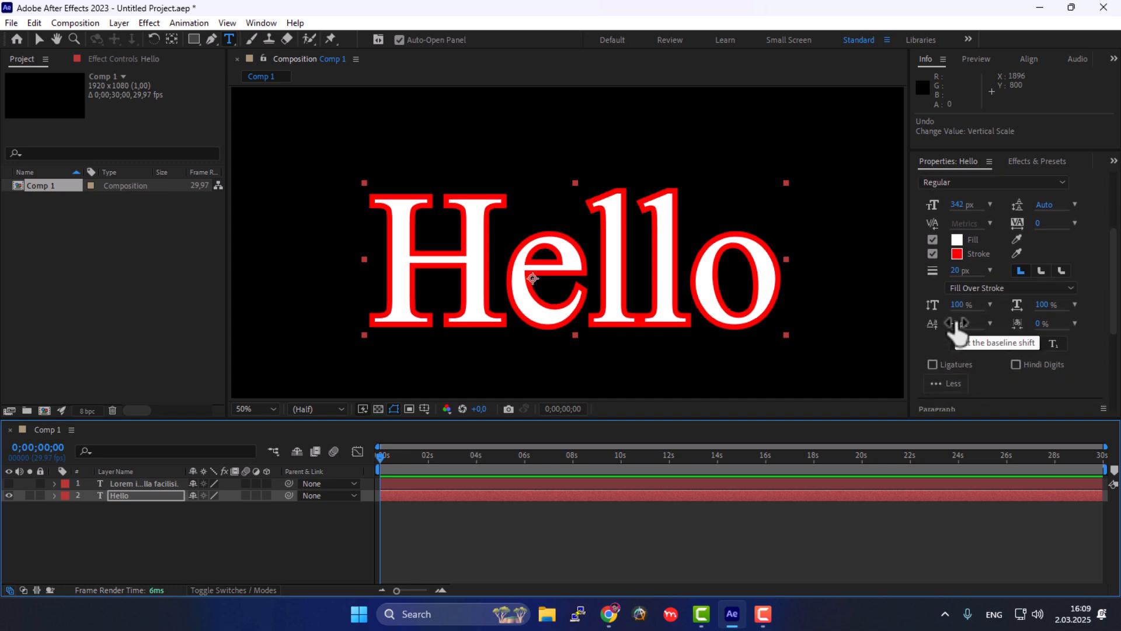
click(605, 277)
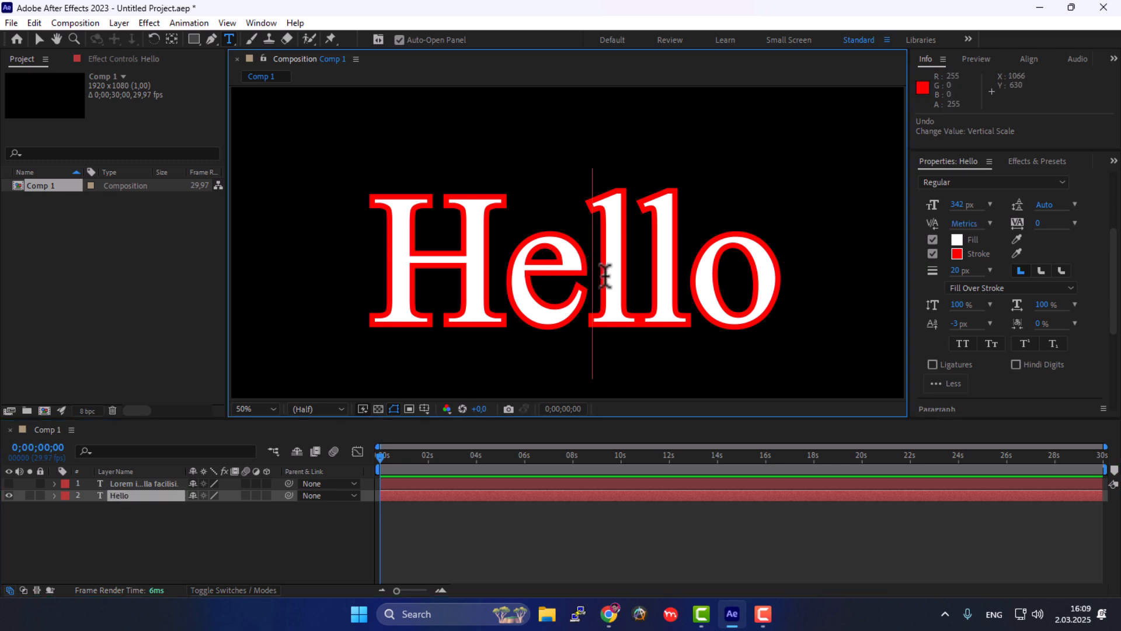
drag(613, 250, 1077, 320)
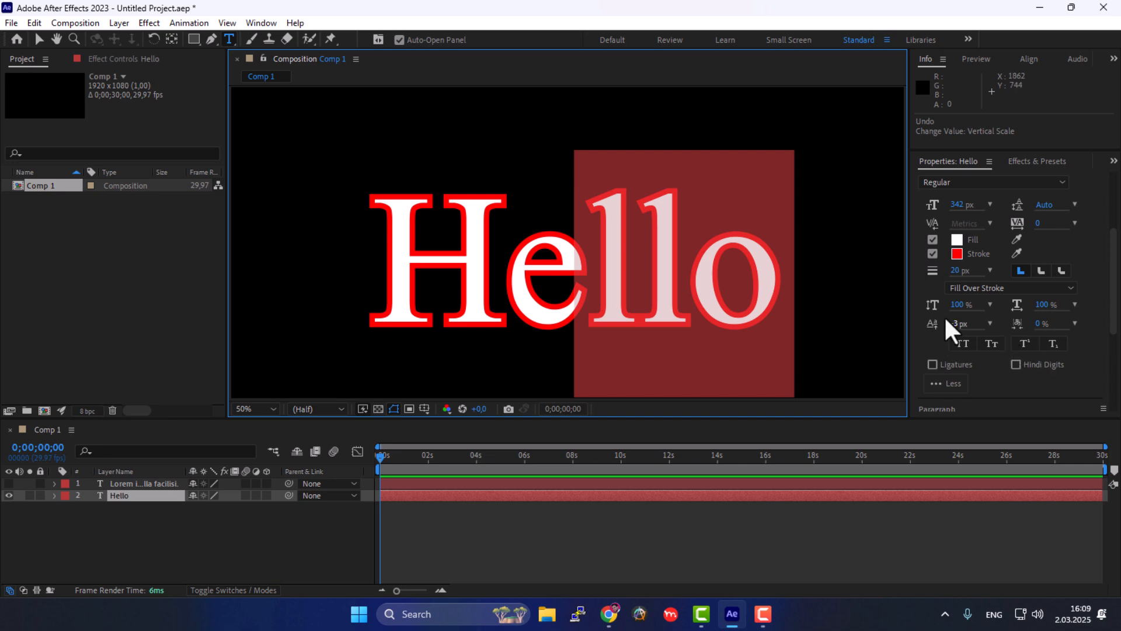
drag(934, 326, 730, 349)
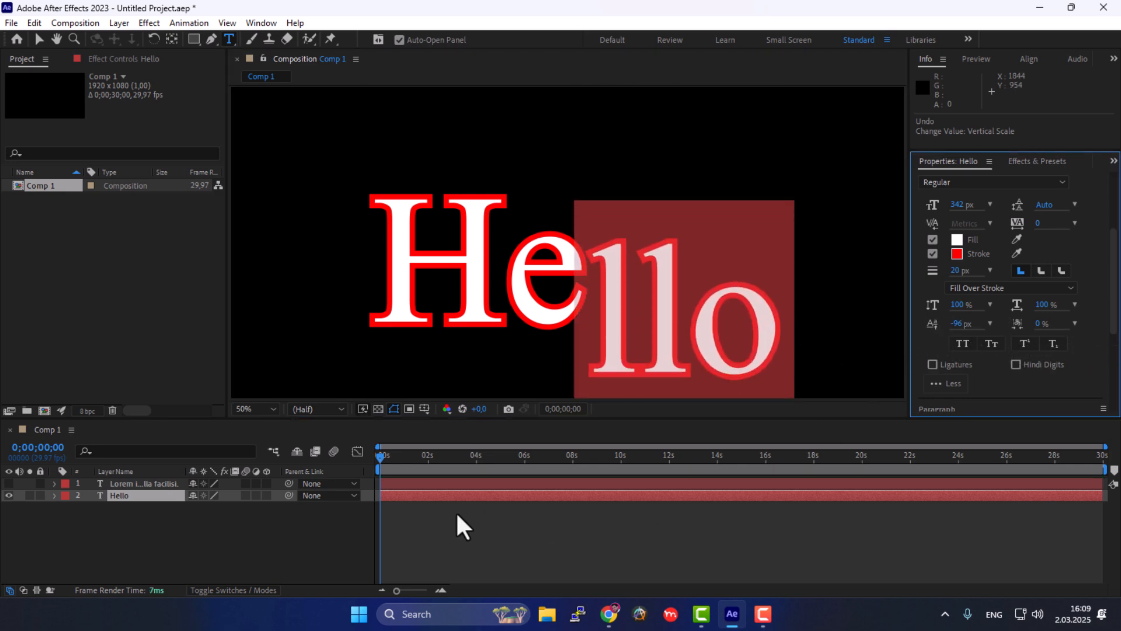
text(0)
key(Return)
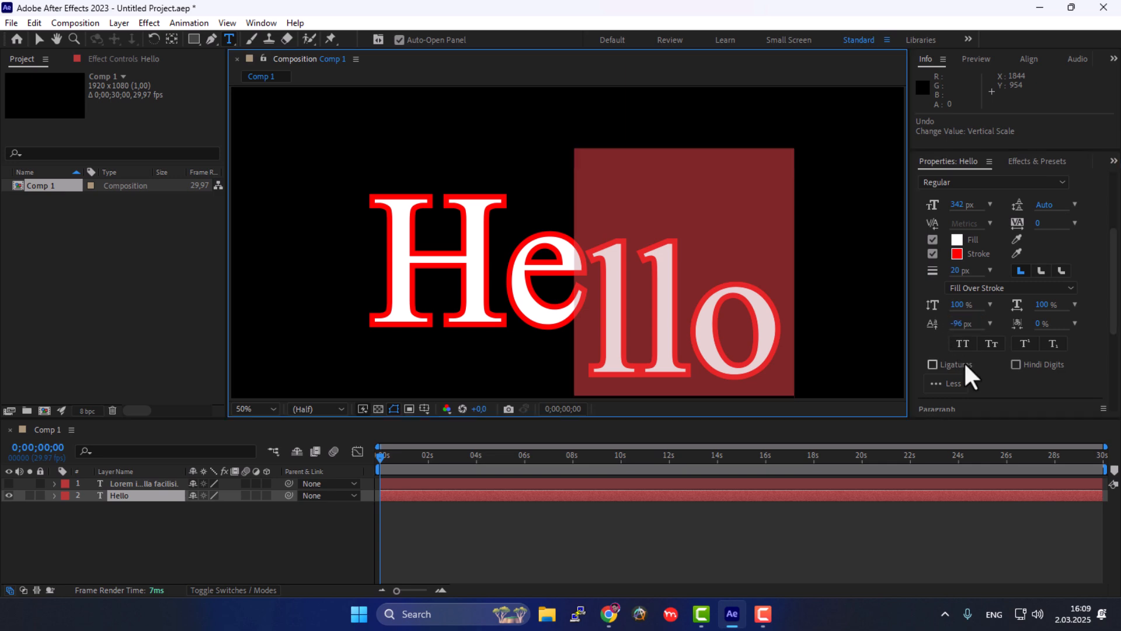
Select the whole word Hello and try All Caps on it, turning it off again
double_click(490, 237)
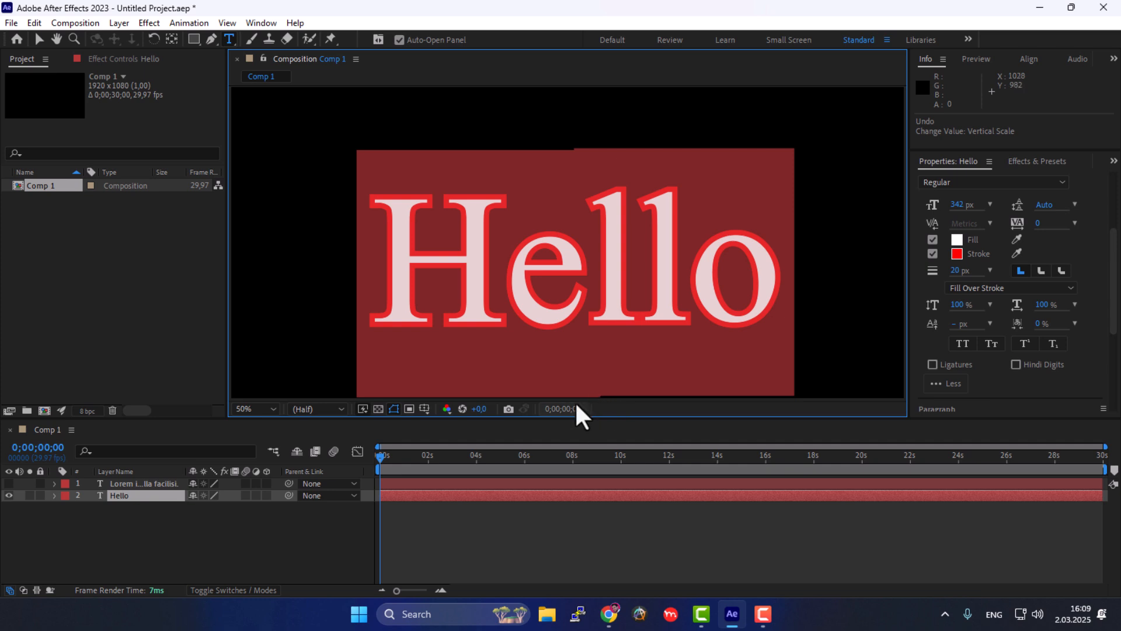
drag(1112, 289, 1111, 333)
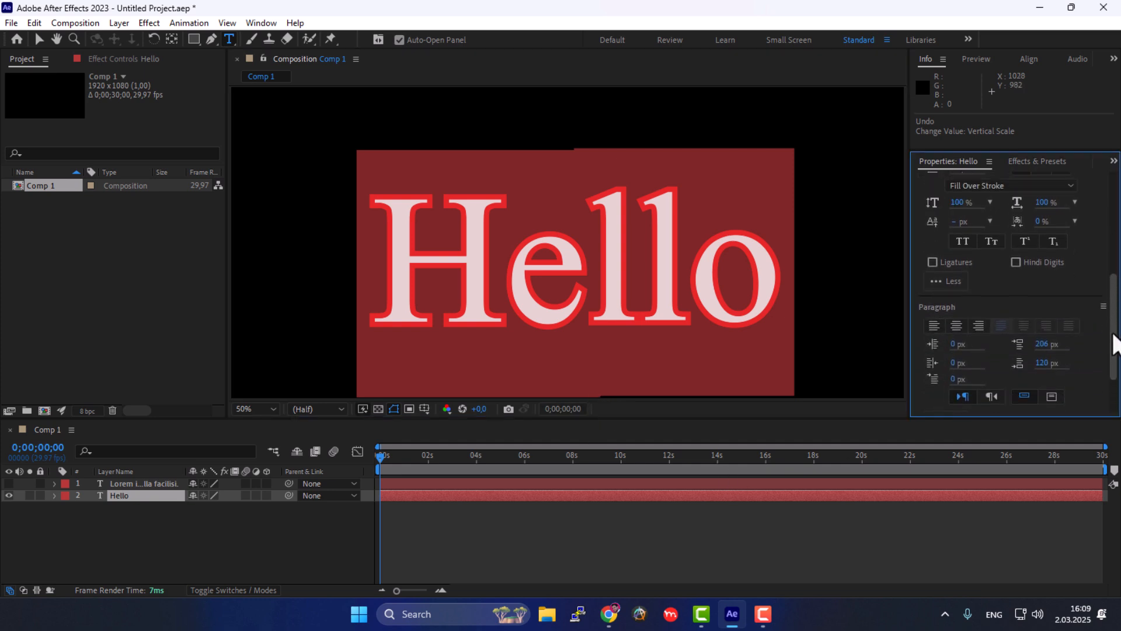
click(960, 239)
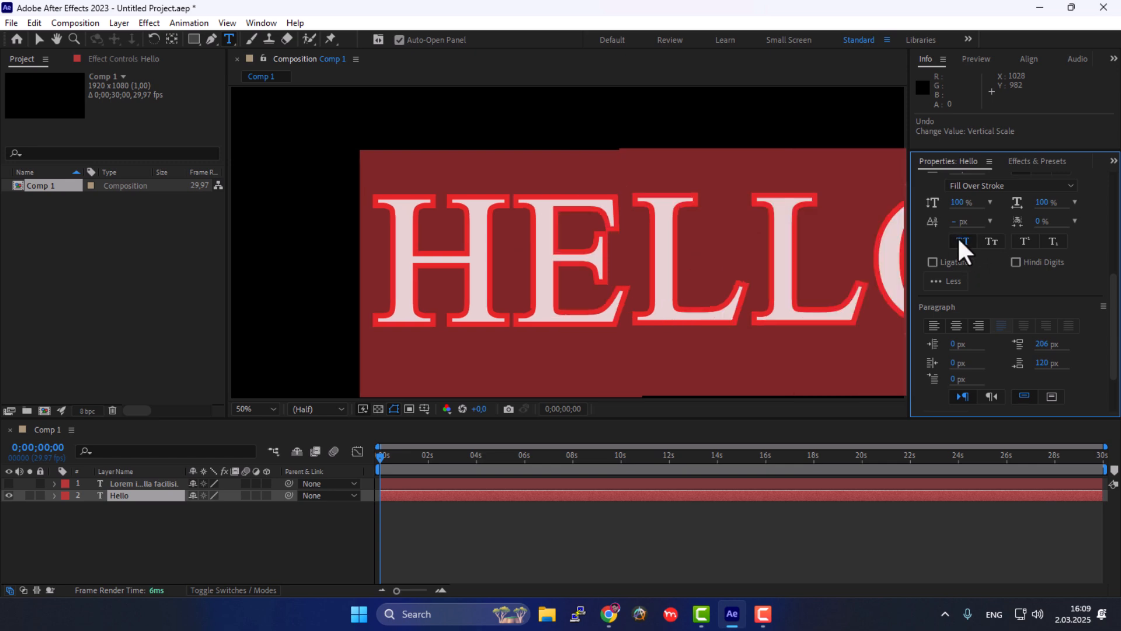
click(963, 242)
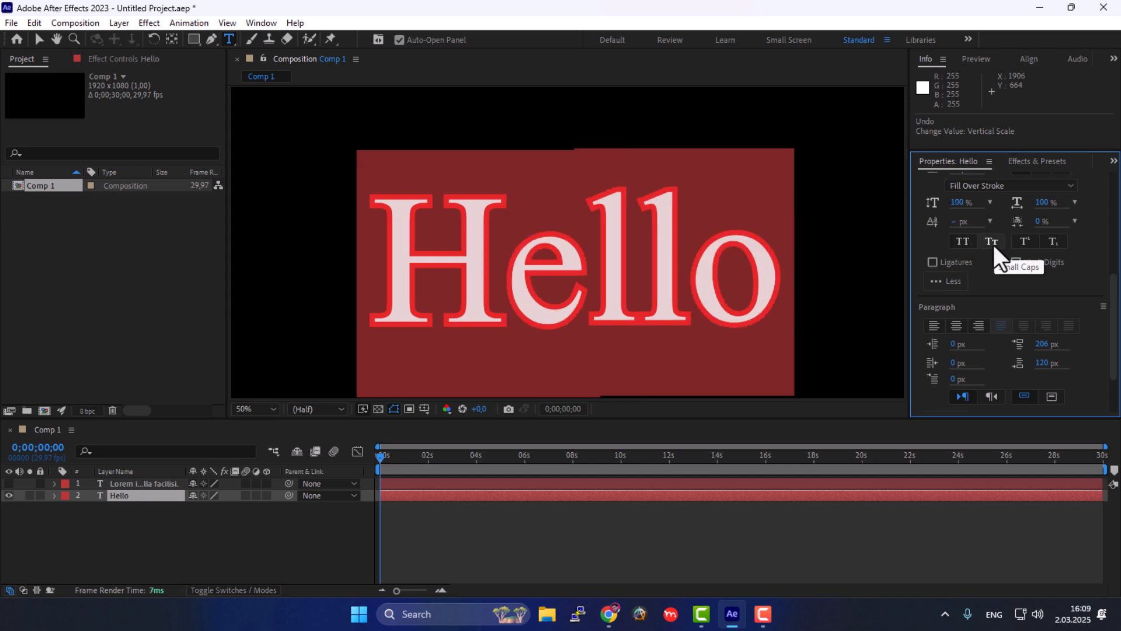
Toggle Small Caps on and off repeatedly for the selected Hello text
click(993, 242)
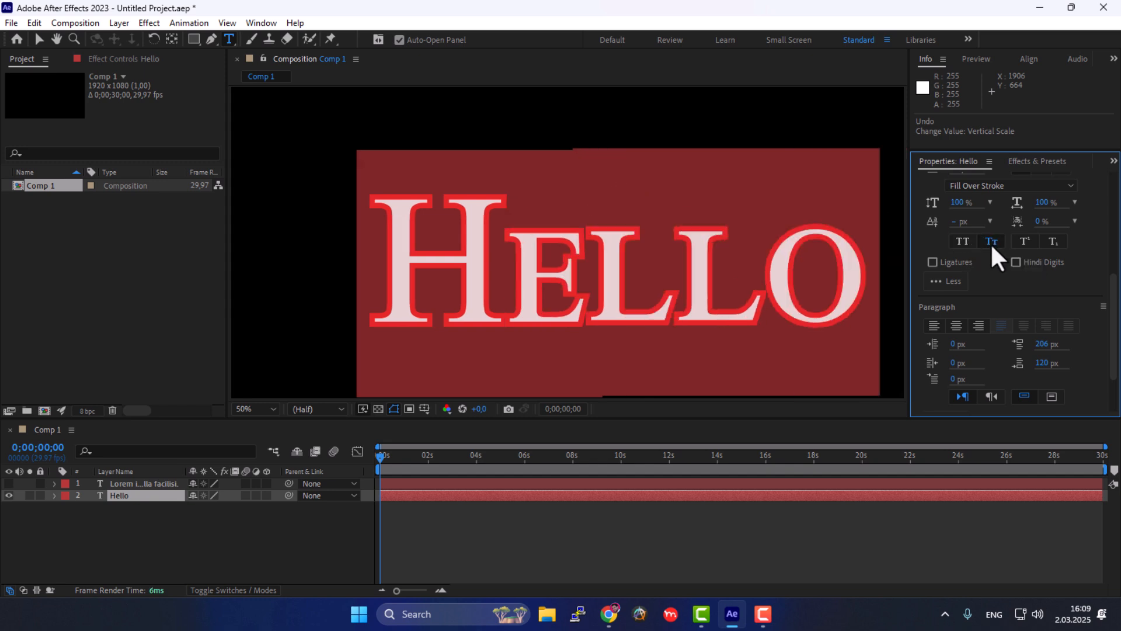
click(991, 243)
click(988, 244)
click(989, 245)
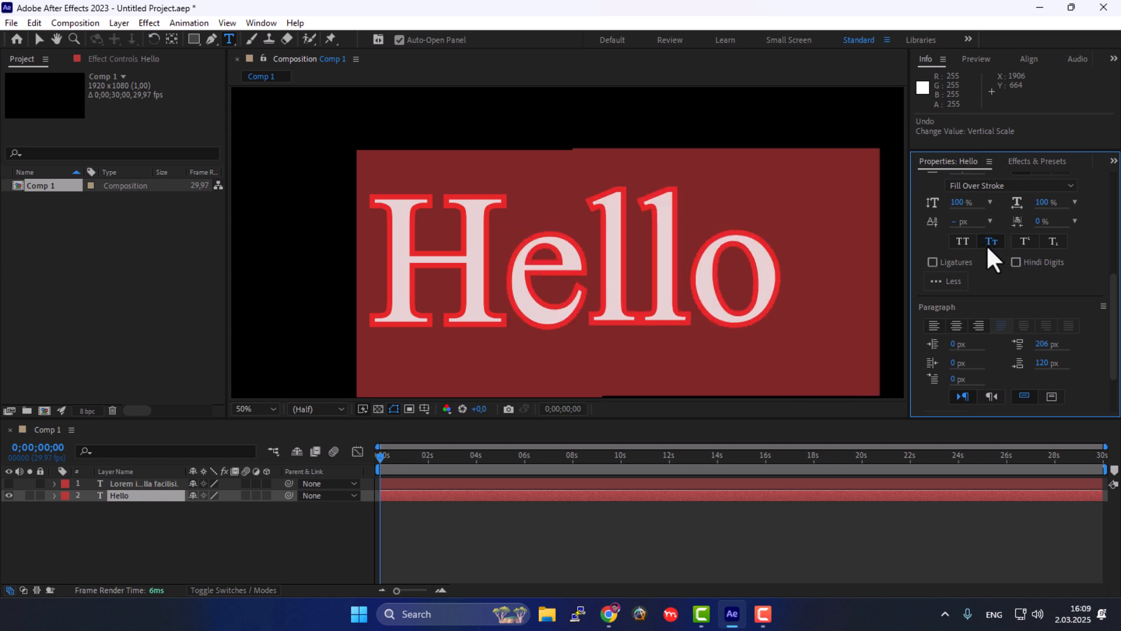
click(987, 245)
click(987, 245)
click(986, 244)
click(986, 245)
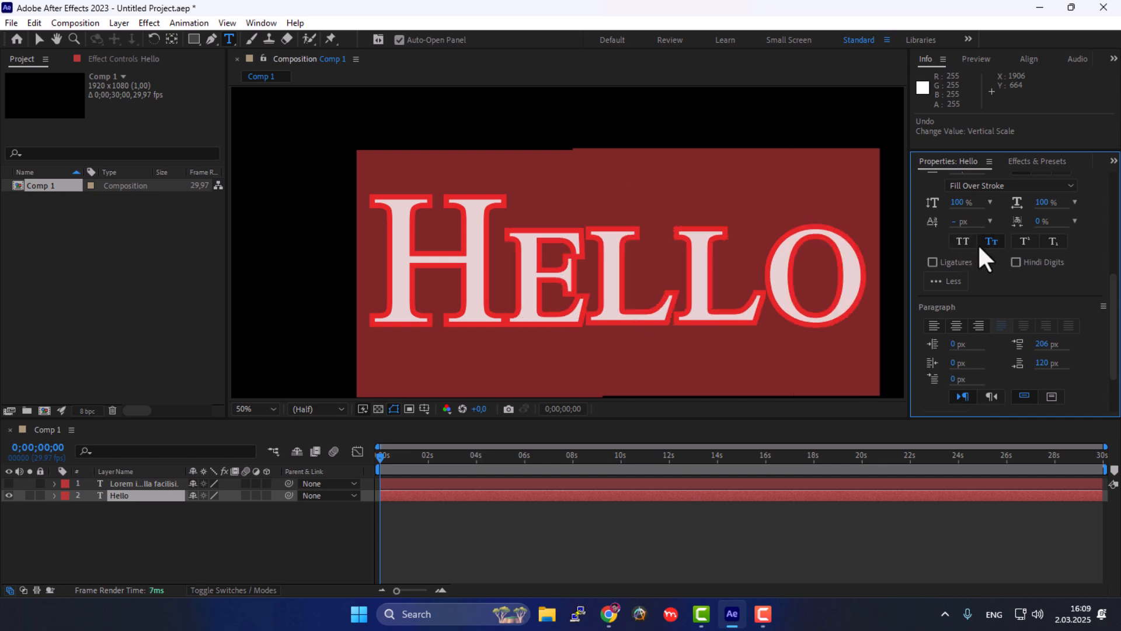
click(982, 243)
Compare All Caps and Small Caps again on the Hello text, leaving both turned off
click(963, 240)
click(962, 239)
click(963, 239)
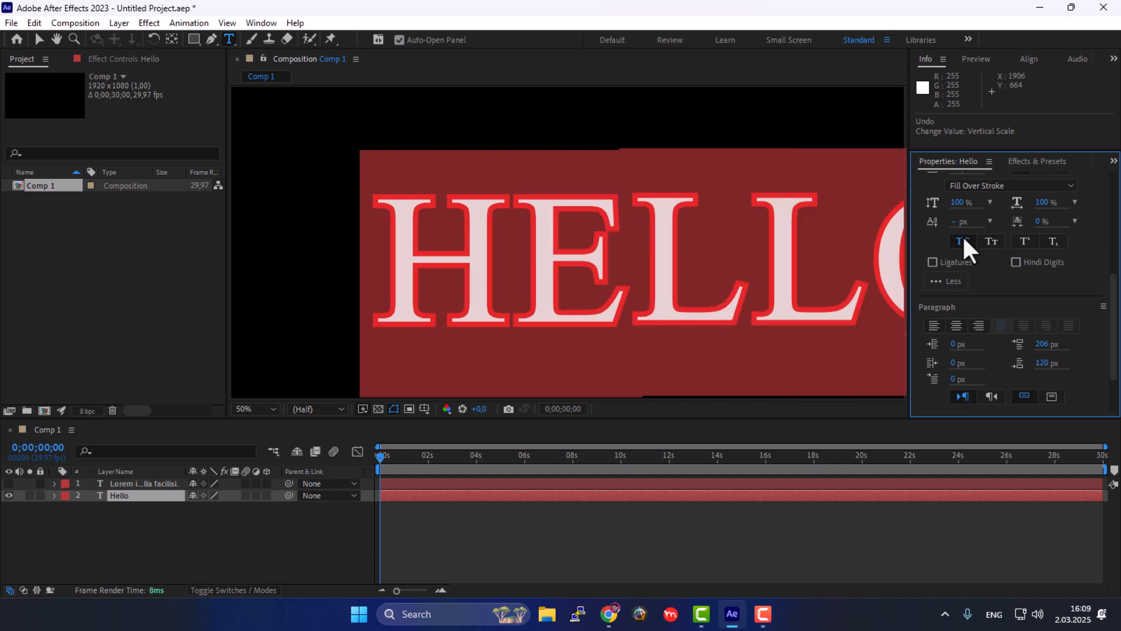
click(963, 239)
click(962, 240)
click(963, 239)
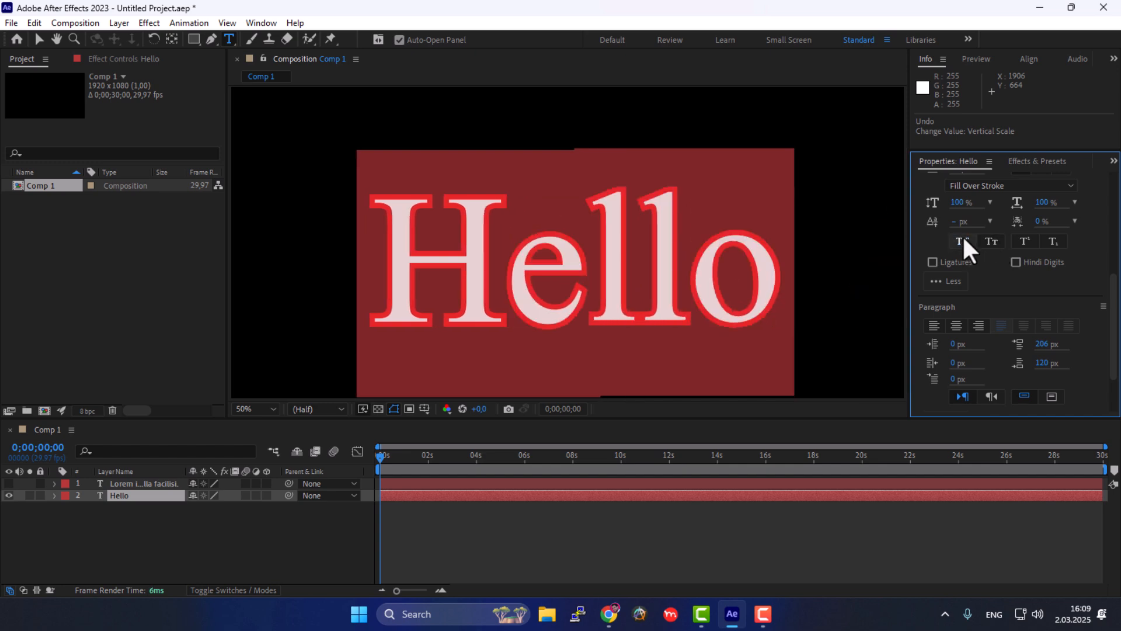
click(988, 244)
click(991, 244)
Try superscript on the whole word Hello and on its letters llo, and set those letters to subscript
click(1027, 241)
click(1023, 239)
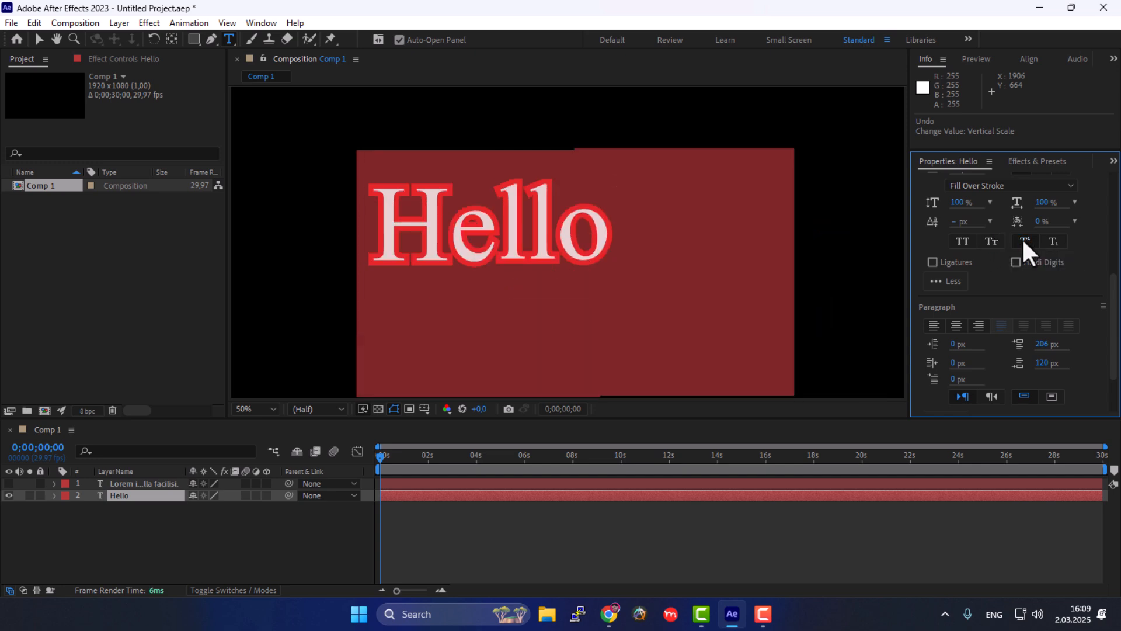
drag(591, 275, 836, 285)
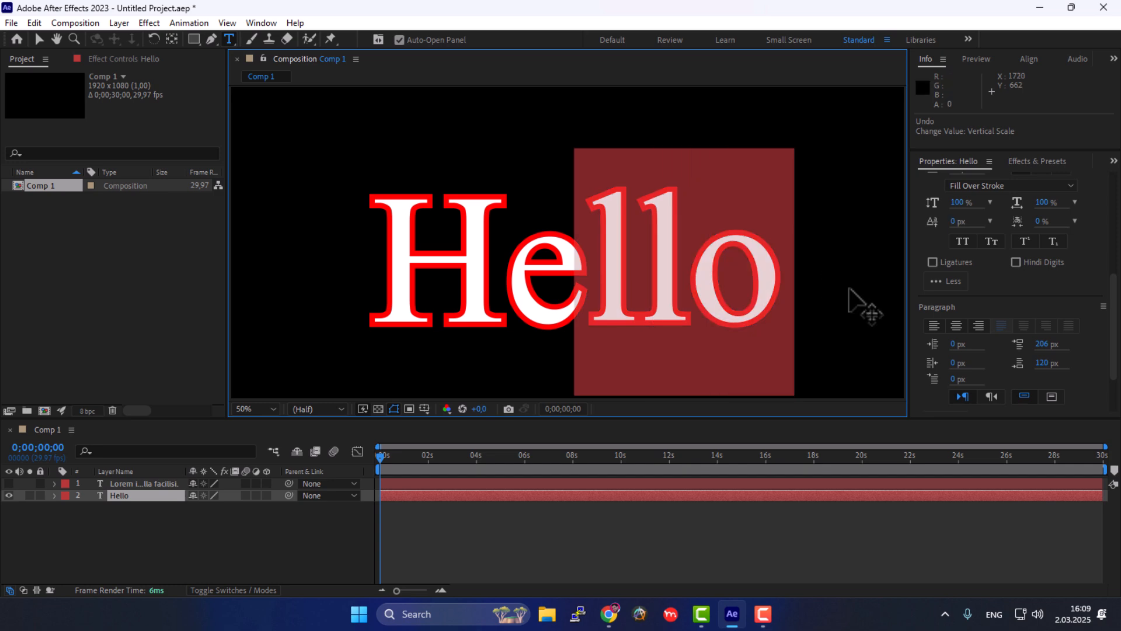
click(1027, 242)
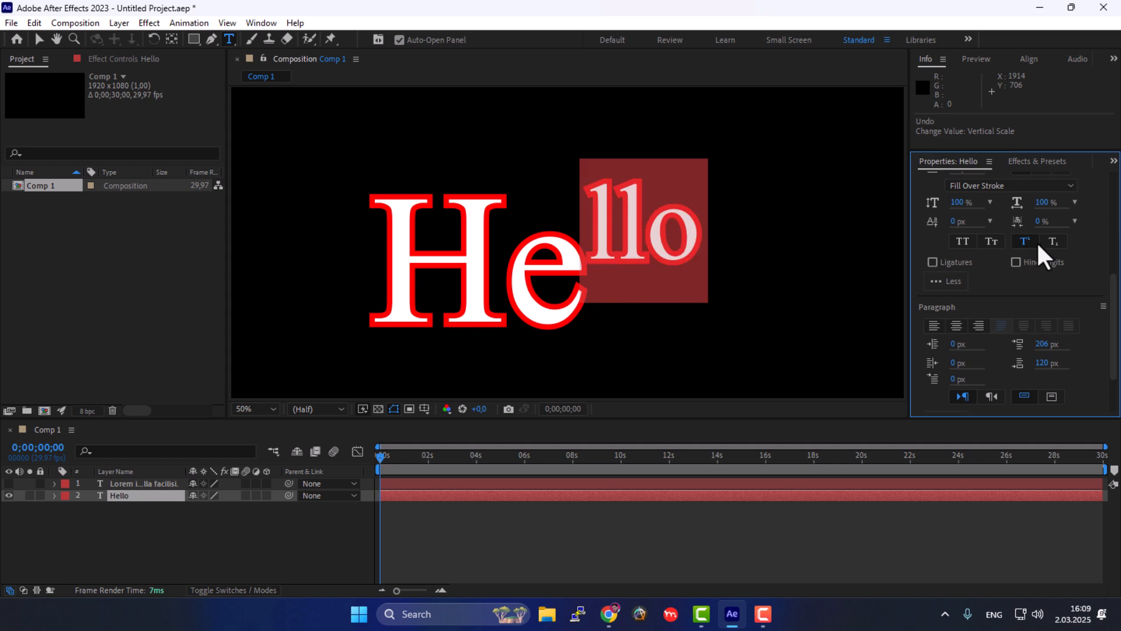
click(1053, 241)
Hide the Hello layer, and show and select the Lorem ipsum layer
scroll(1077, 292, down, 3)
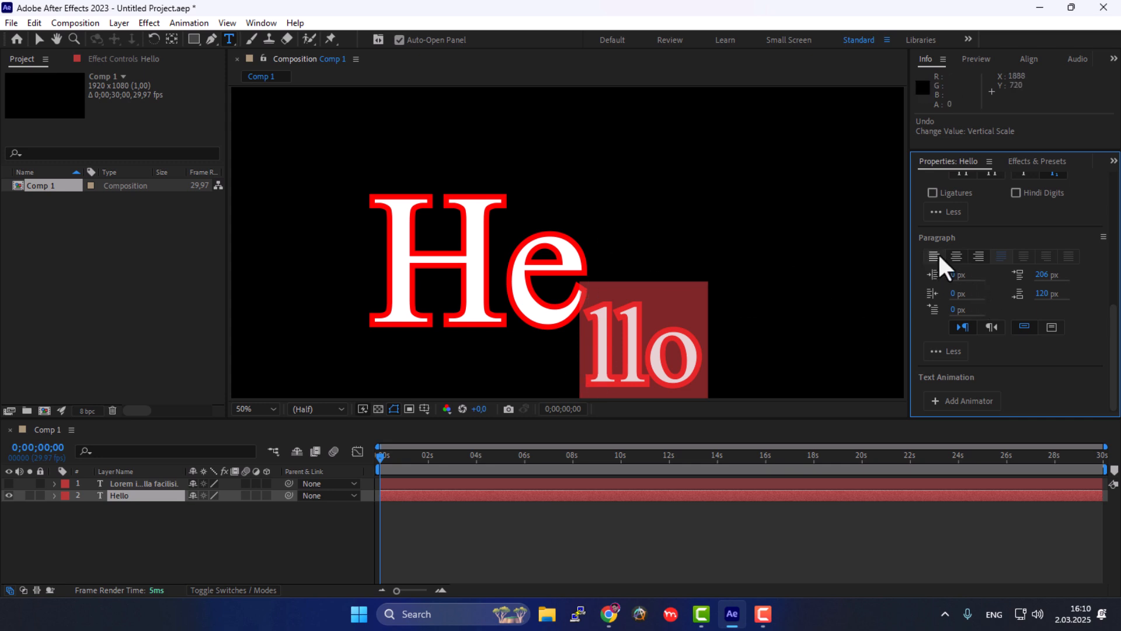
scroll(969, 254, up, 1)
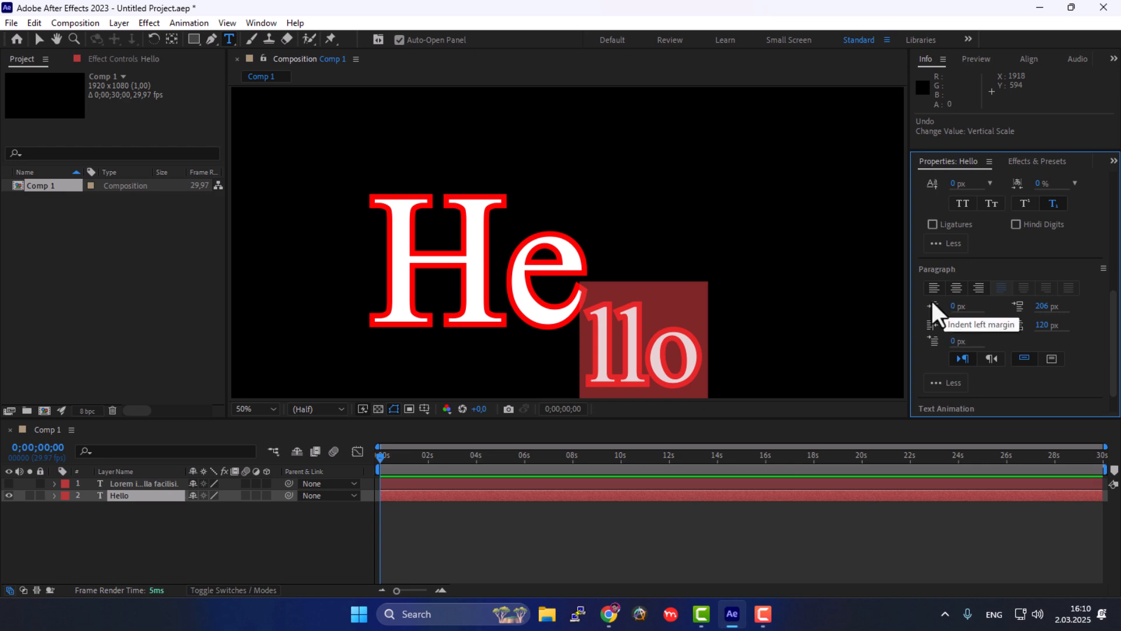
click(9, 483)
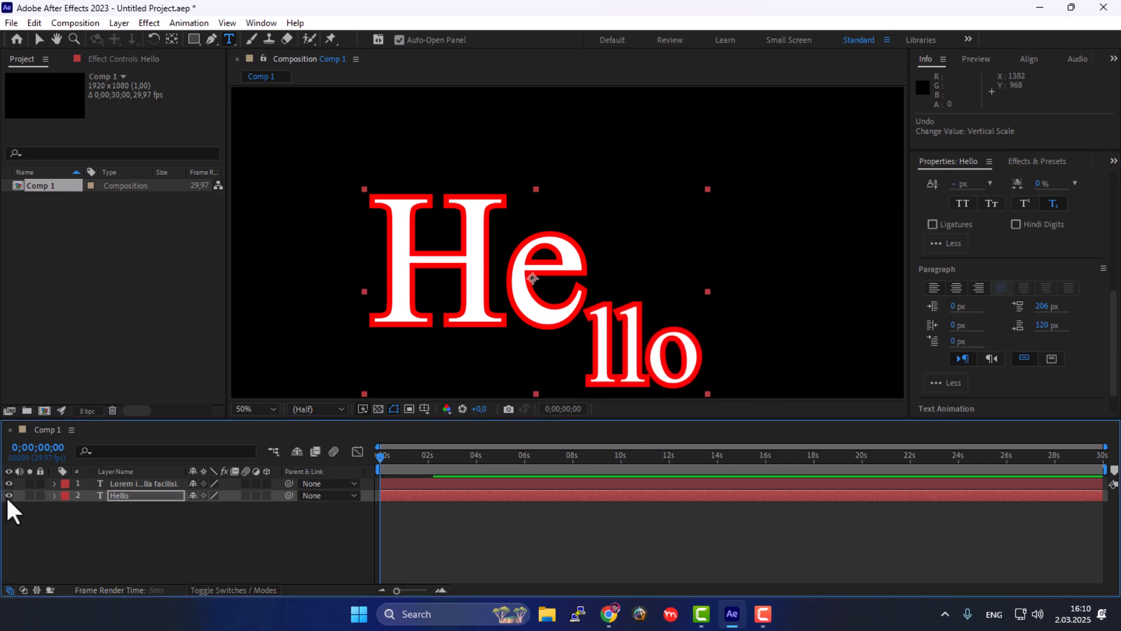
click(9, 495)
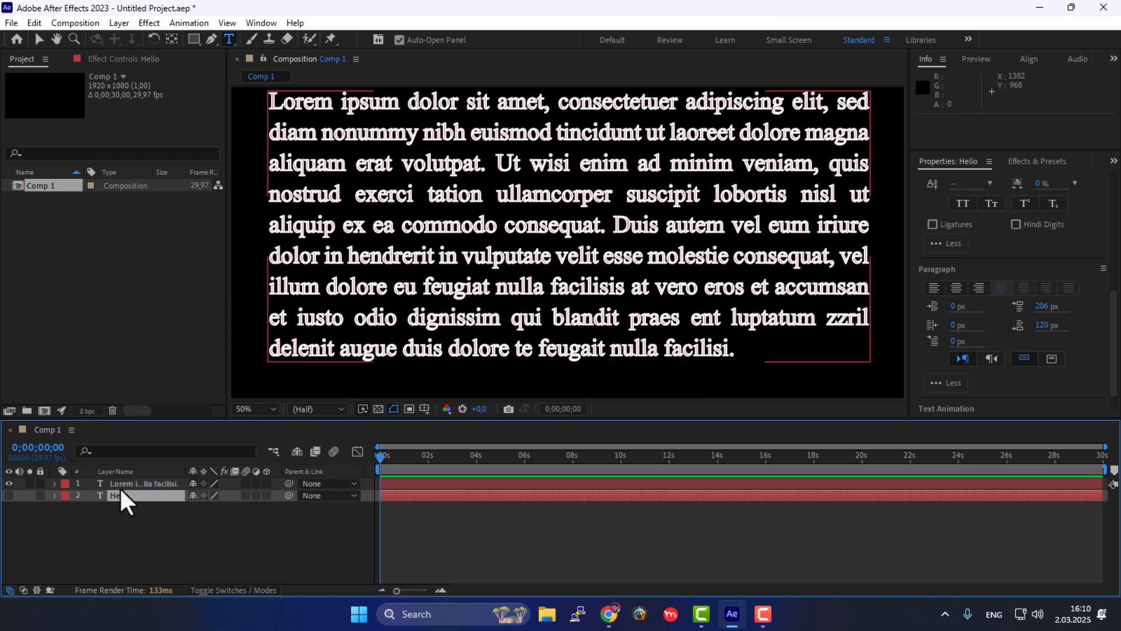
click(139, 484)
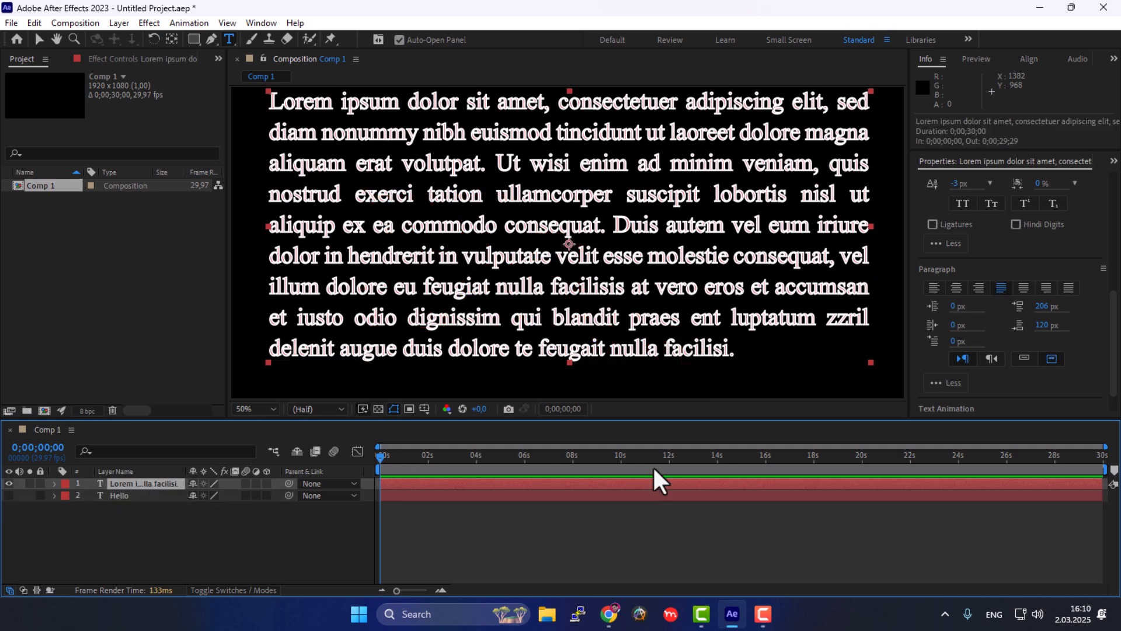
Try left and center alignment and a left margin indent on the Lorem ipsum paragraph, and undo the indent
click(934, 289)
click(956, 288)
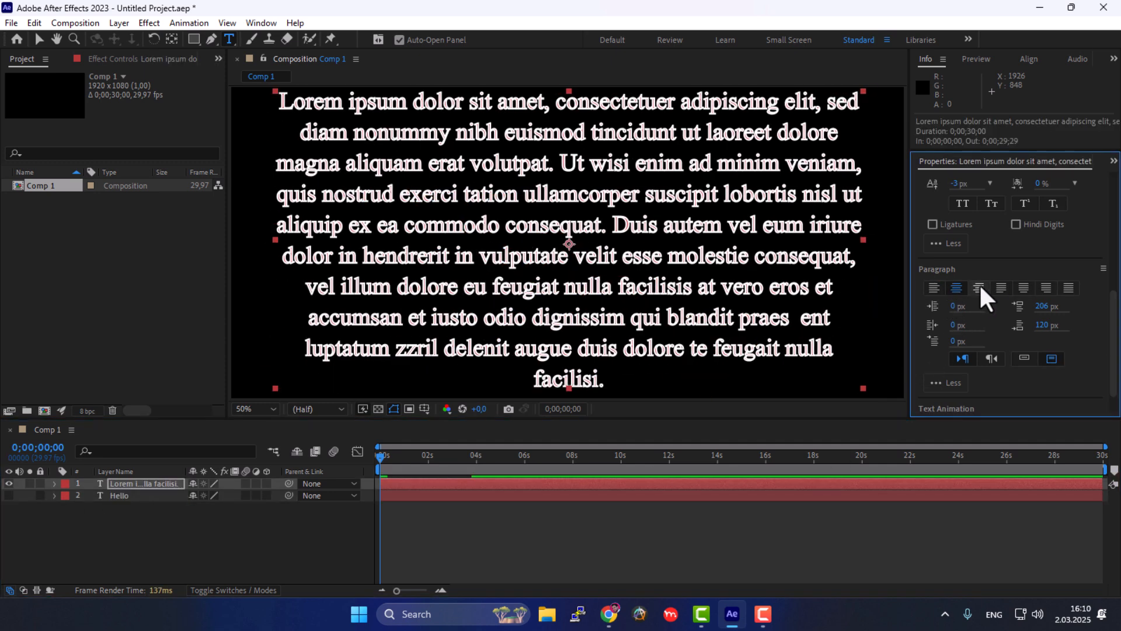
click(958, 303)
click(935, 288)
drag(958, 306, 929, 340)
key(ctrl+z)
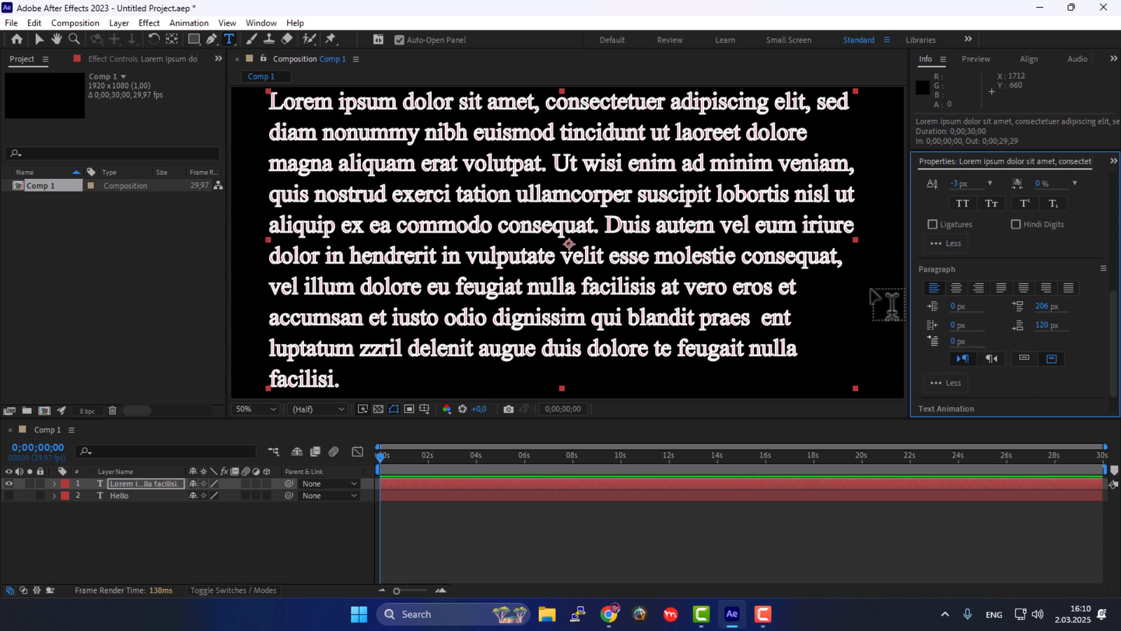
Right-align the Lorem ipsum paragraph, and set its right margin indent to 116 px and first-line indent to 98 px
click(980, 288)
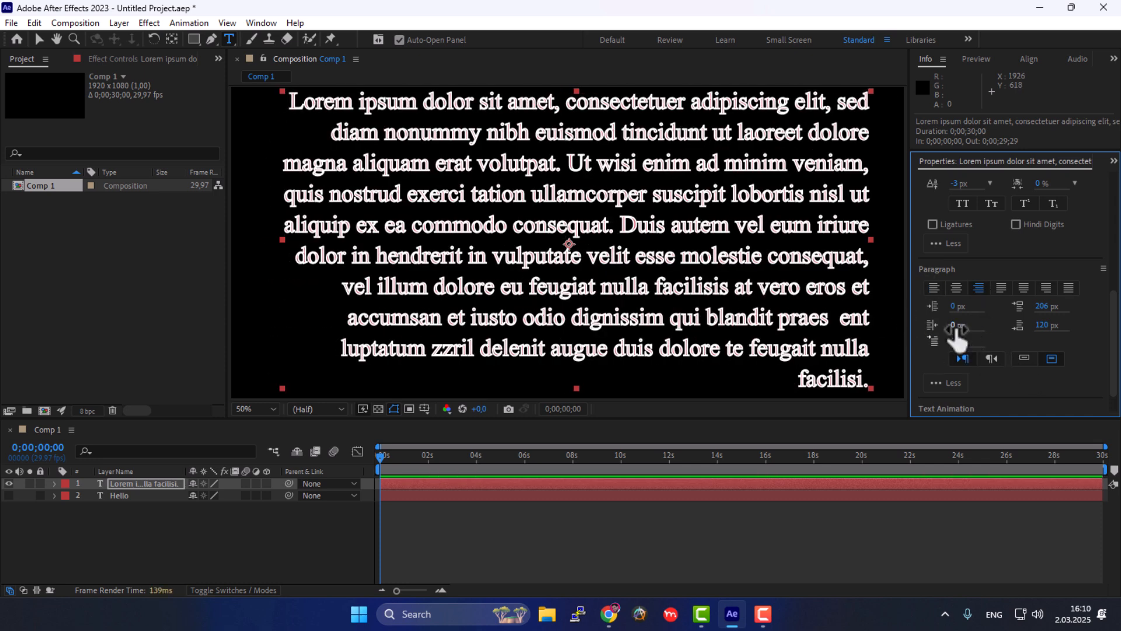
drag(957, 327, 999, 351)
scroll(994, 342, down, 2)
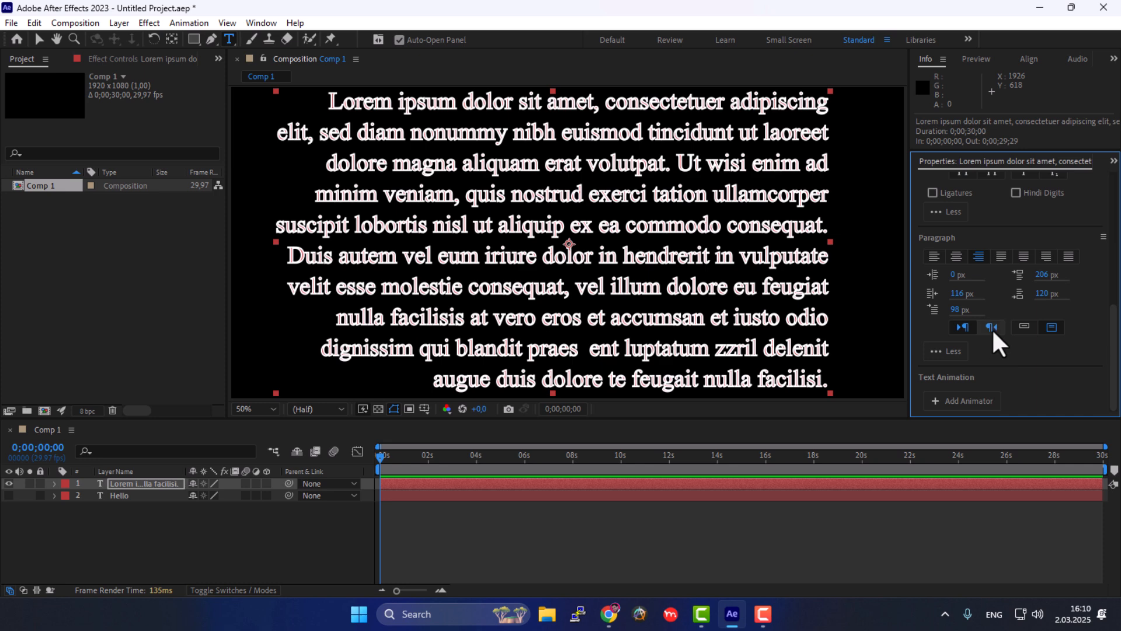
Switch the Lorem ipsum paragraph's direction to right-to-left and back to left-to-right, and select the Hello layer
click(991, 328)
click(961, 325)
click(128, 496)
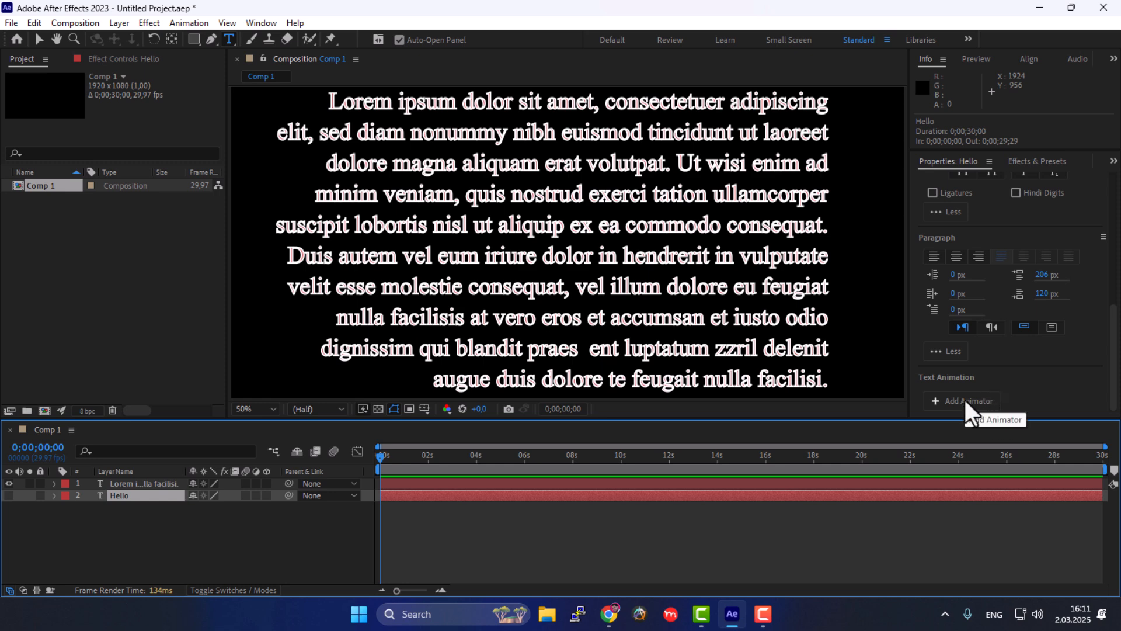
click(640, 562)
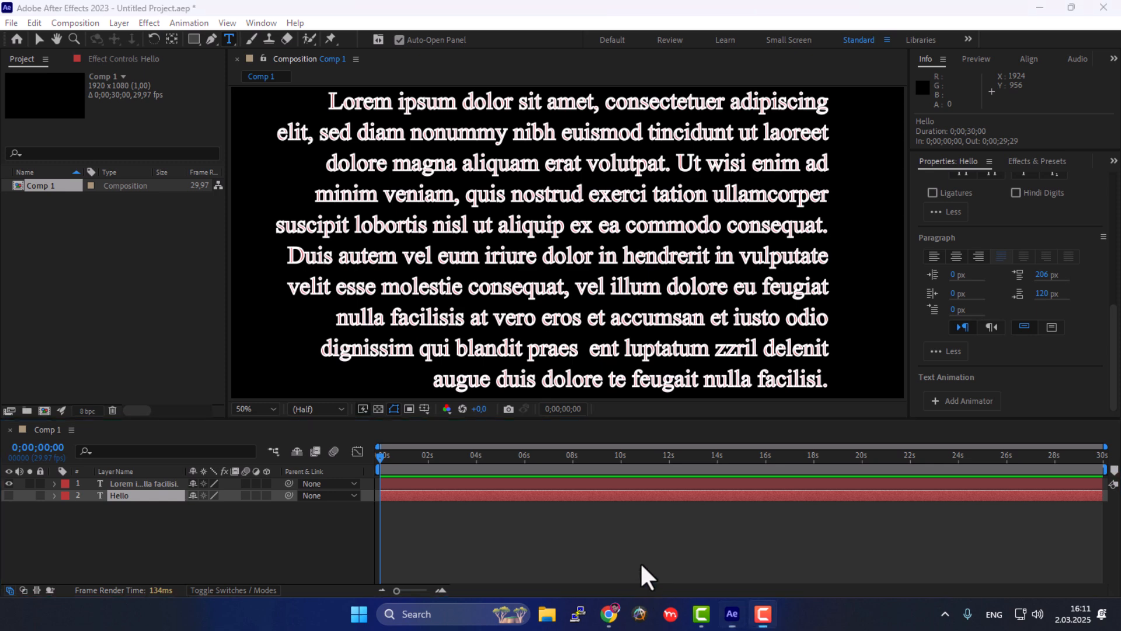